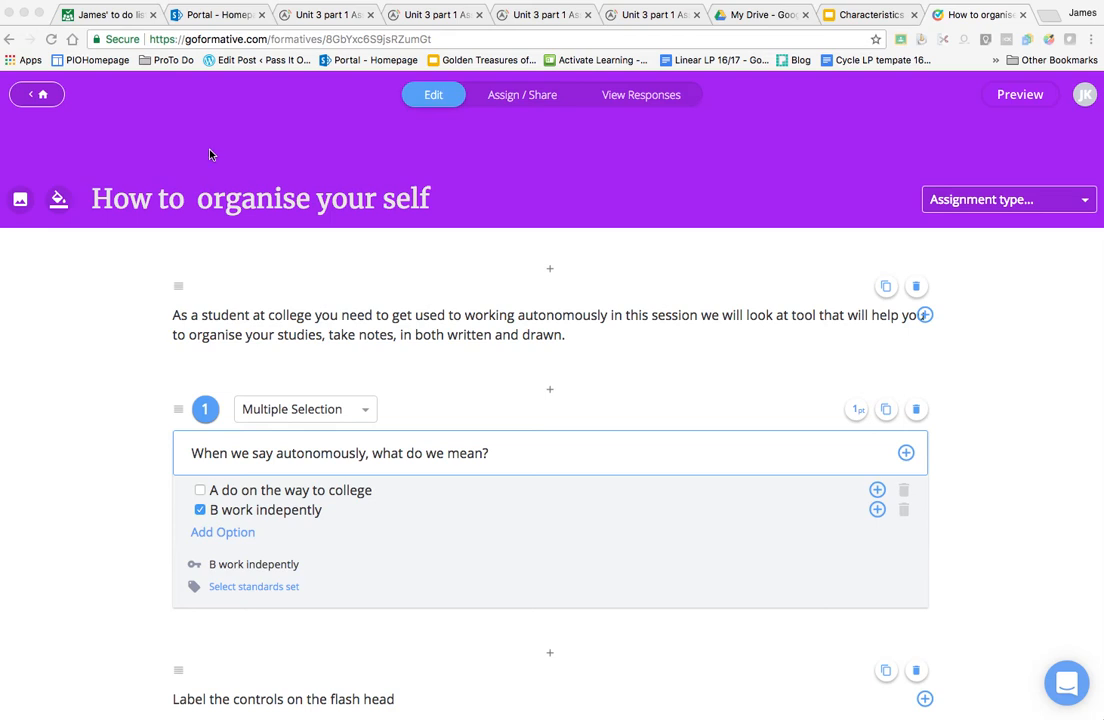
Set the worksheet's assignment type to 'lab' from the Assignment type list.
{"action": "left_click", "coordinate": [42, 94]}
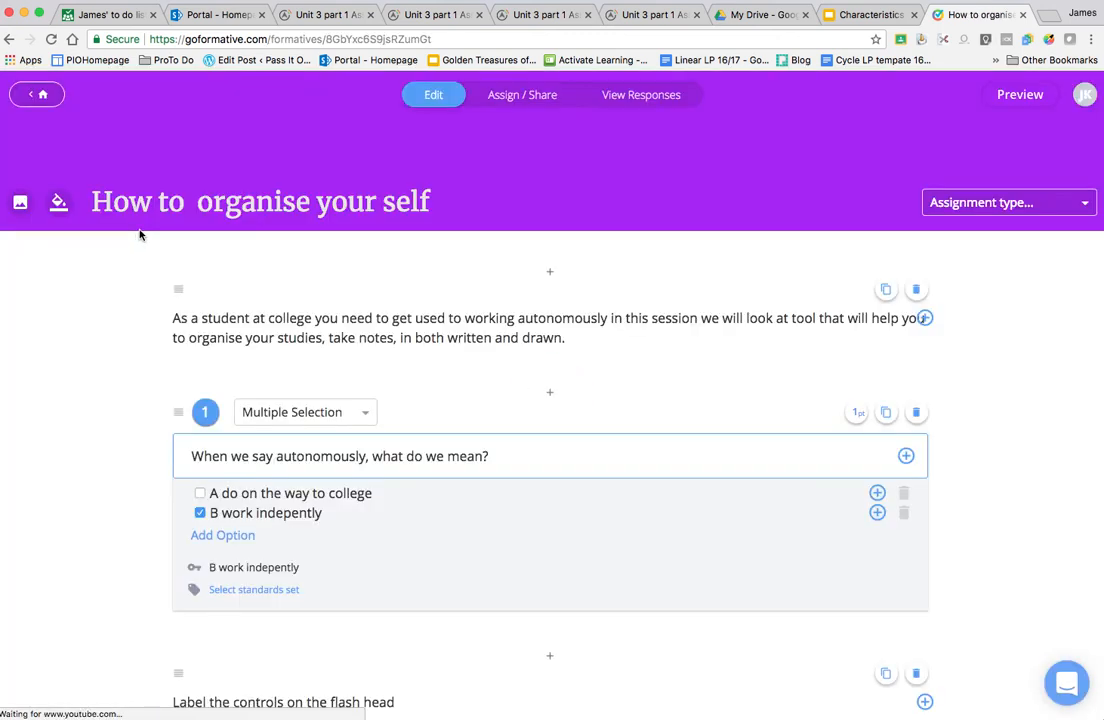
{"action": "left_click_drag", "start_coordinate": [128, 203], "coordinate": [345, 207]}
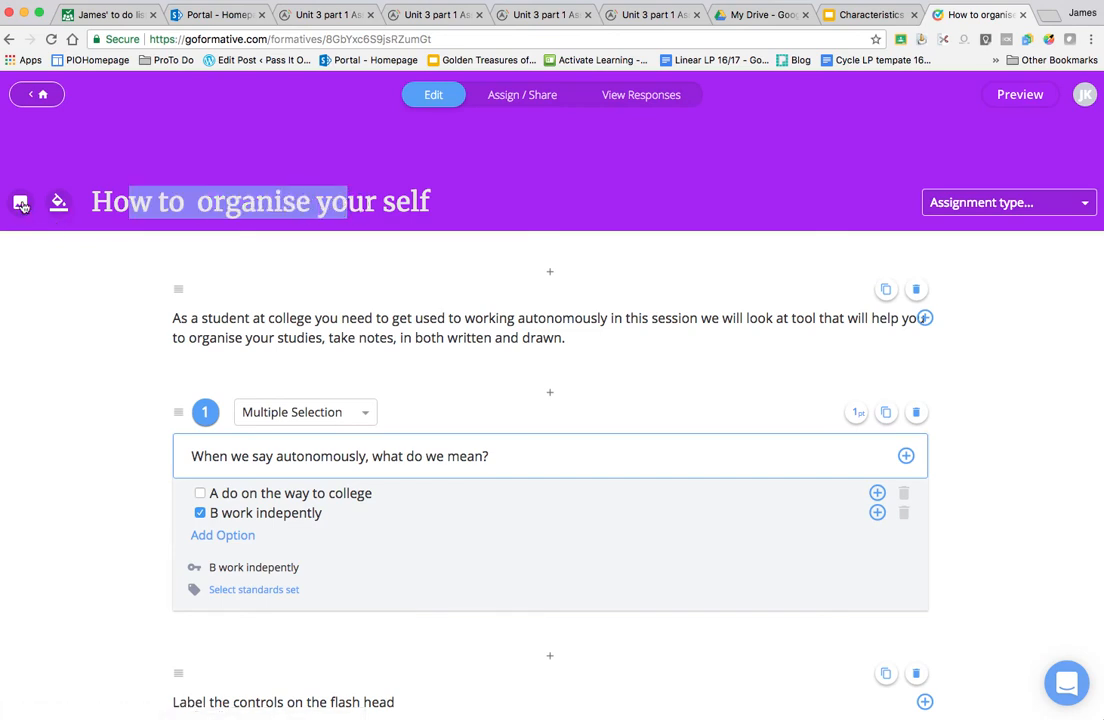
{"action": "left_click", "coordinate": [1087, 208]}
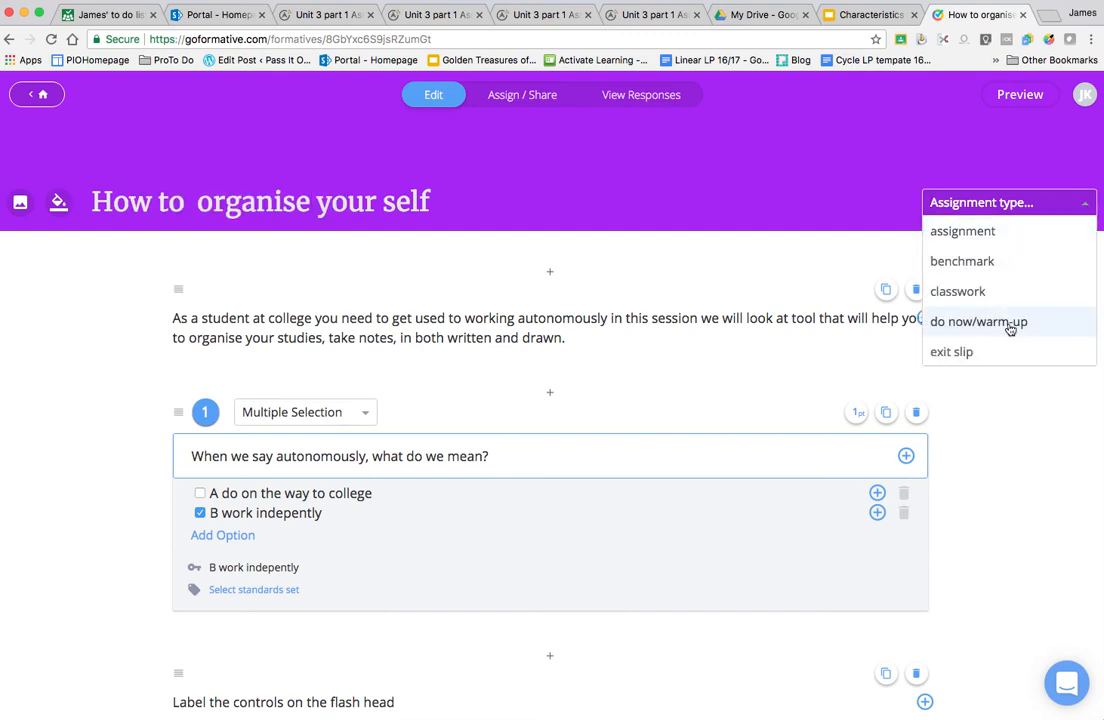
{"action": "left_click", "coordinate": [1013, 397]}
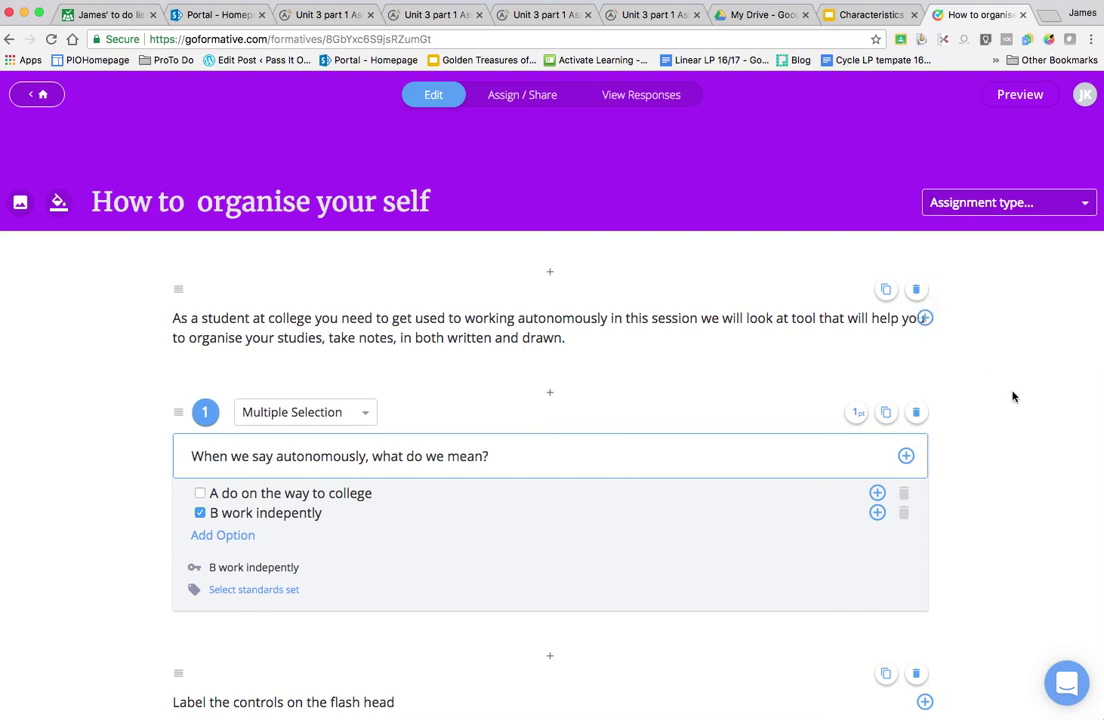
{"action": "left_click", "coordinate": [1081, 208]}
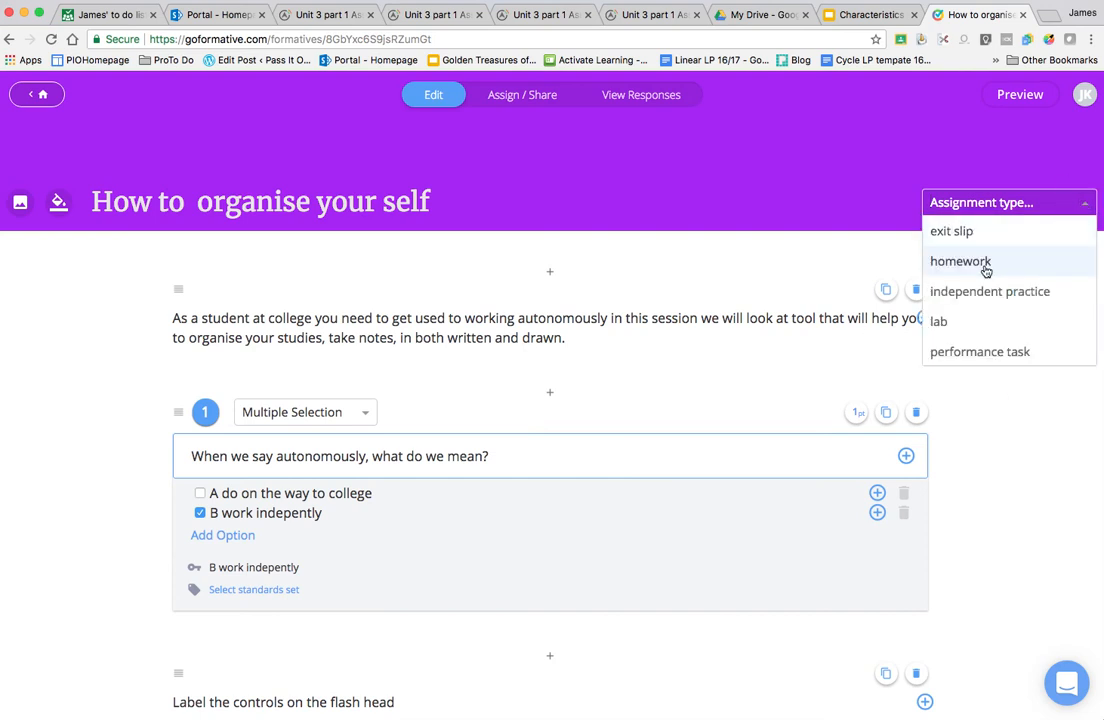
{"action": "left_click", "coordinate": [951, 328]}
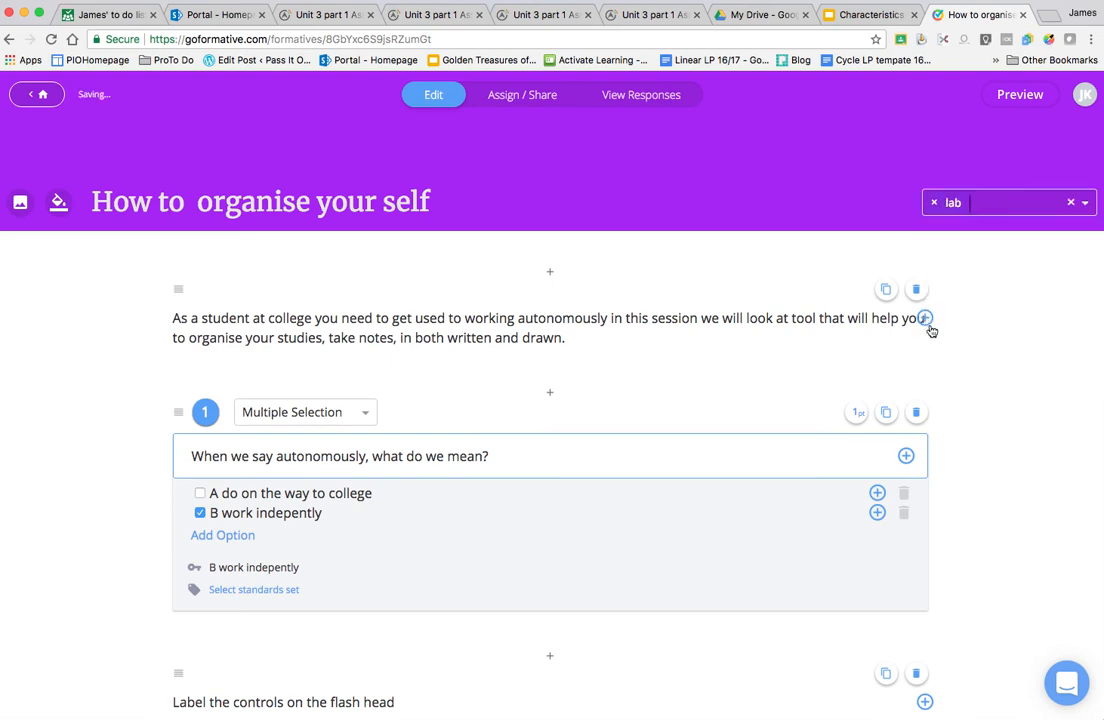
{"action": "scroll", "coordinate": [540, 268], "scroll_direction": "down", "scroll_amount": 1}
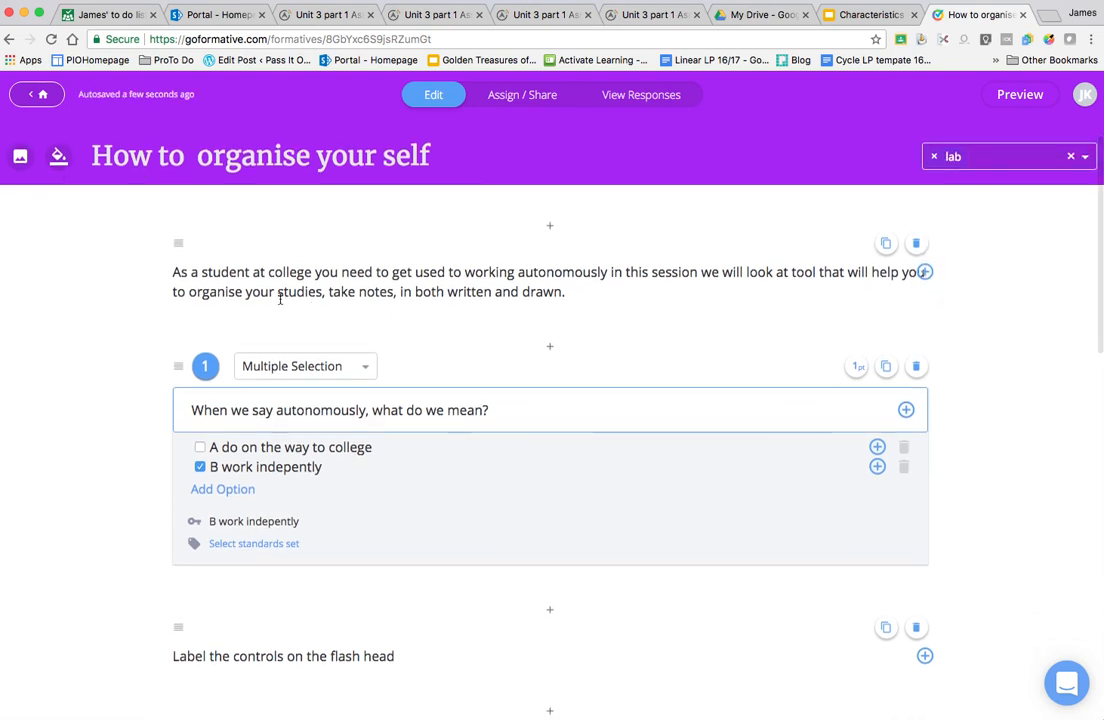
Bring up the Add Content choices above the introduction text.
{"action": "left_click", "coordinate": [550, 229]}
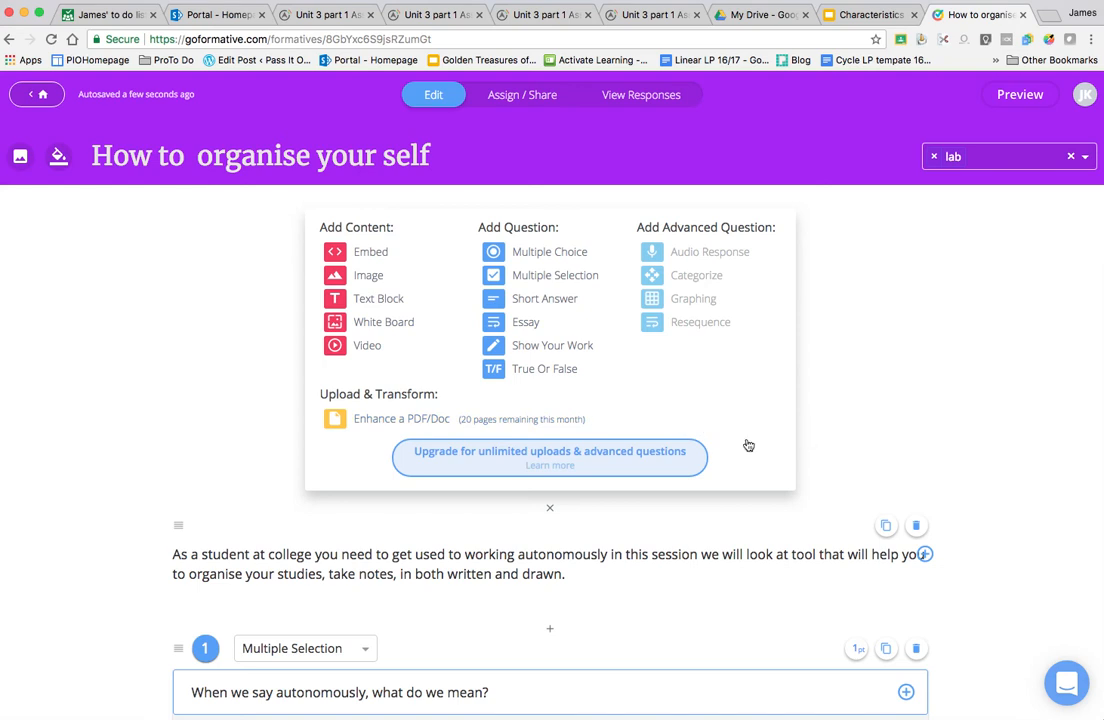
Dismiss the insertion choices and review the flash head whiteboard without changes.
{"action": "left_click", "coordinate": [552, 508]}
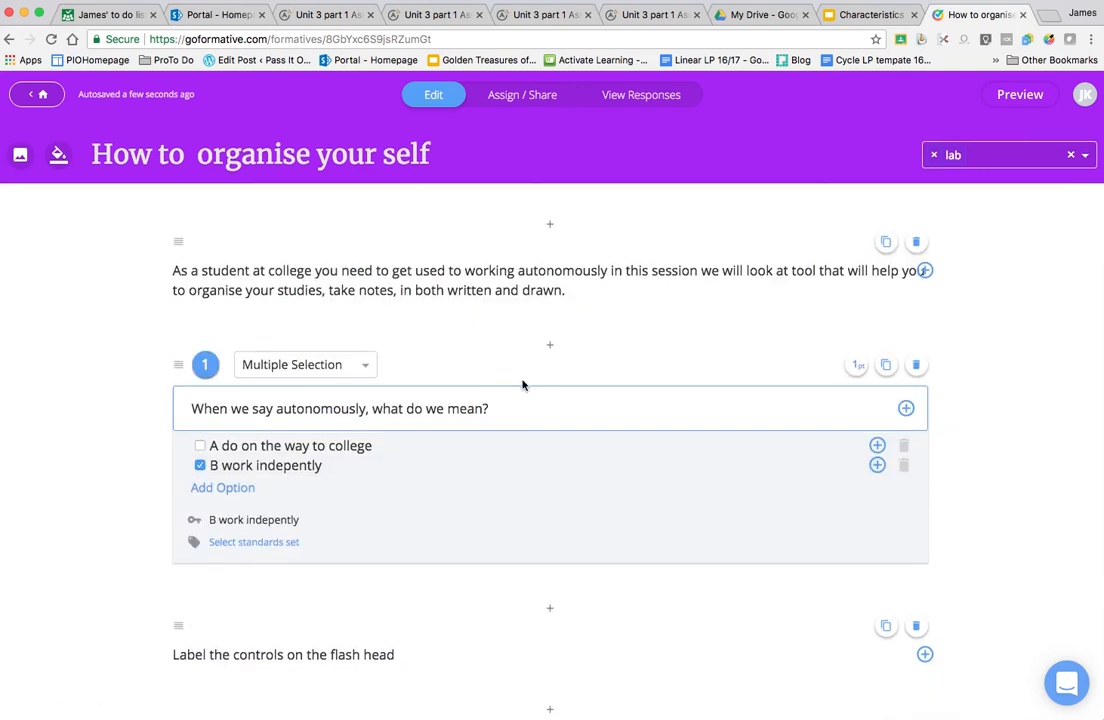
{"action": "scroll", "coordinate": [530, 400], "scroll_direction": "down", "scroll_amount": 3}
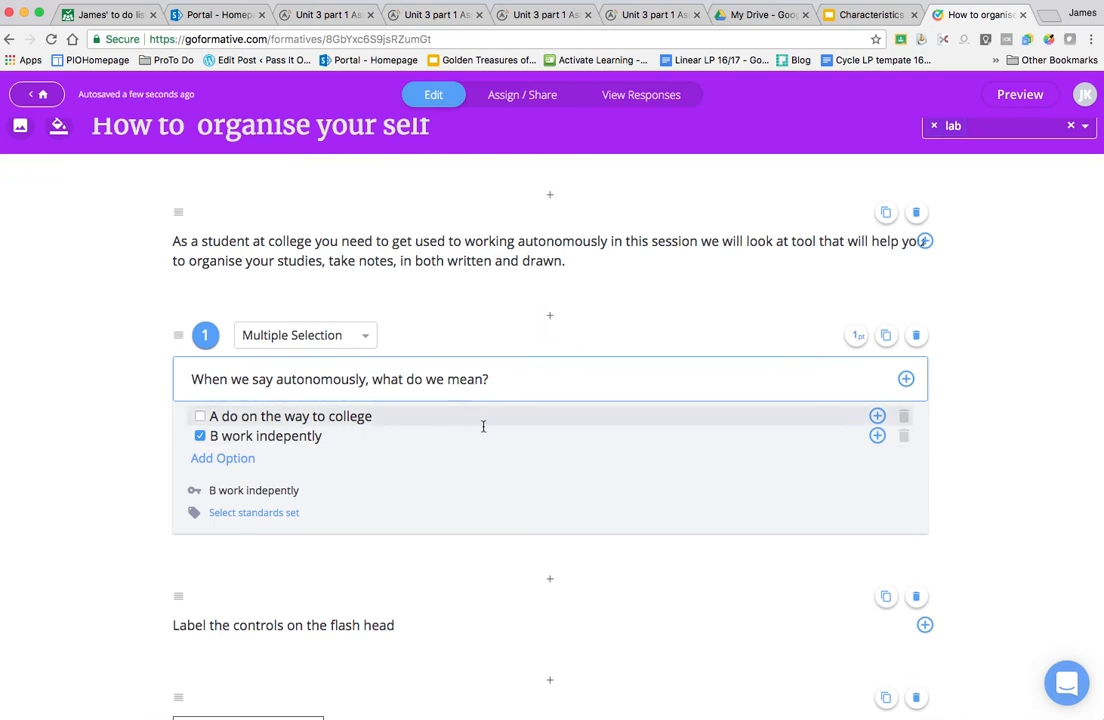
{"action": "scroll", "coordinate": [442, 503], "scroll_direction": "down", "scroll_amount": 3}
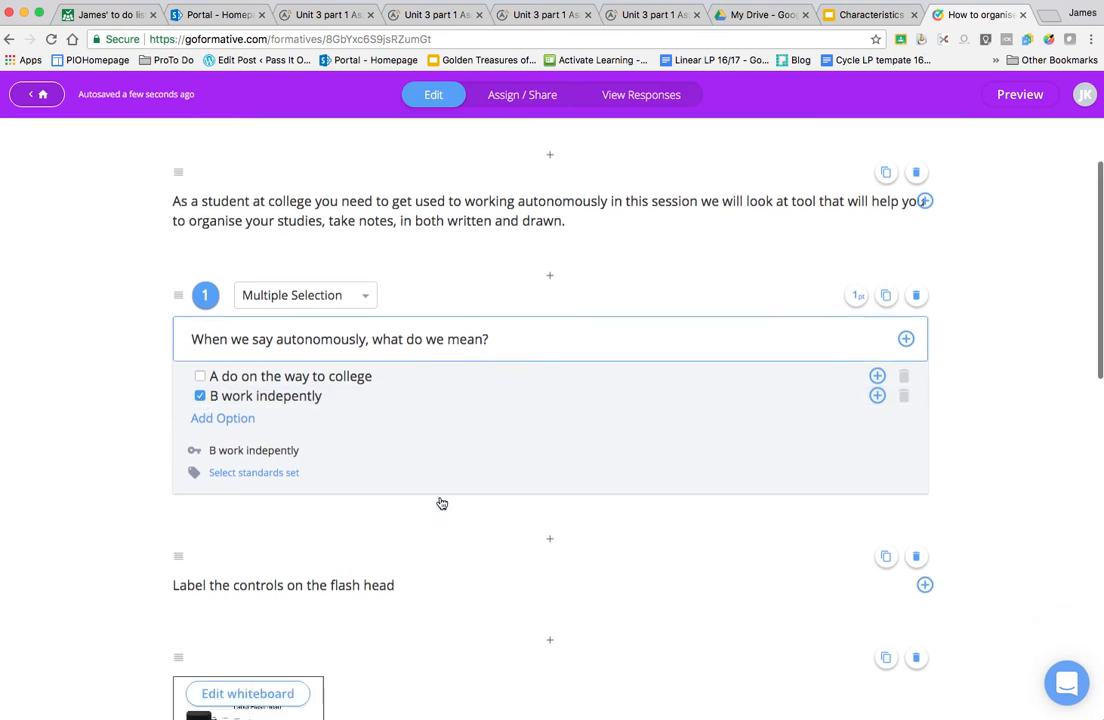
{"action": "scroll", "coordinate": [442, 503], "scroll_direction": "down", "scroll_amount": 3}
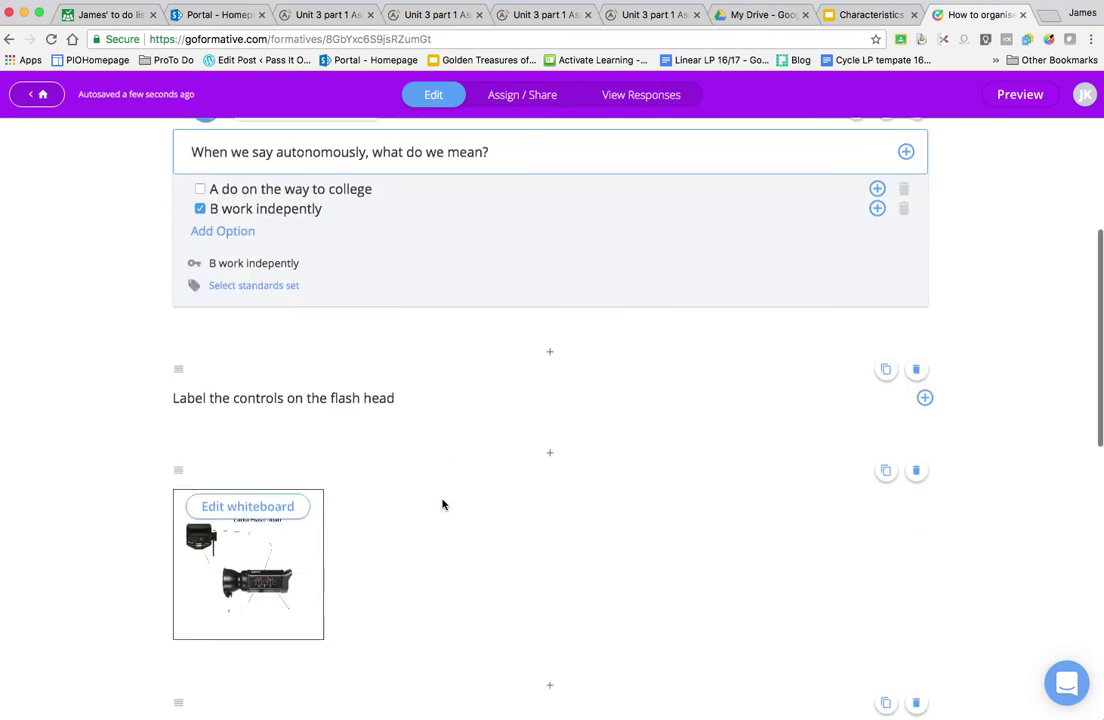
{"action": "left_click", "coordinate": [257, 512]}
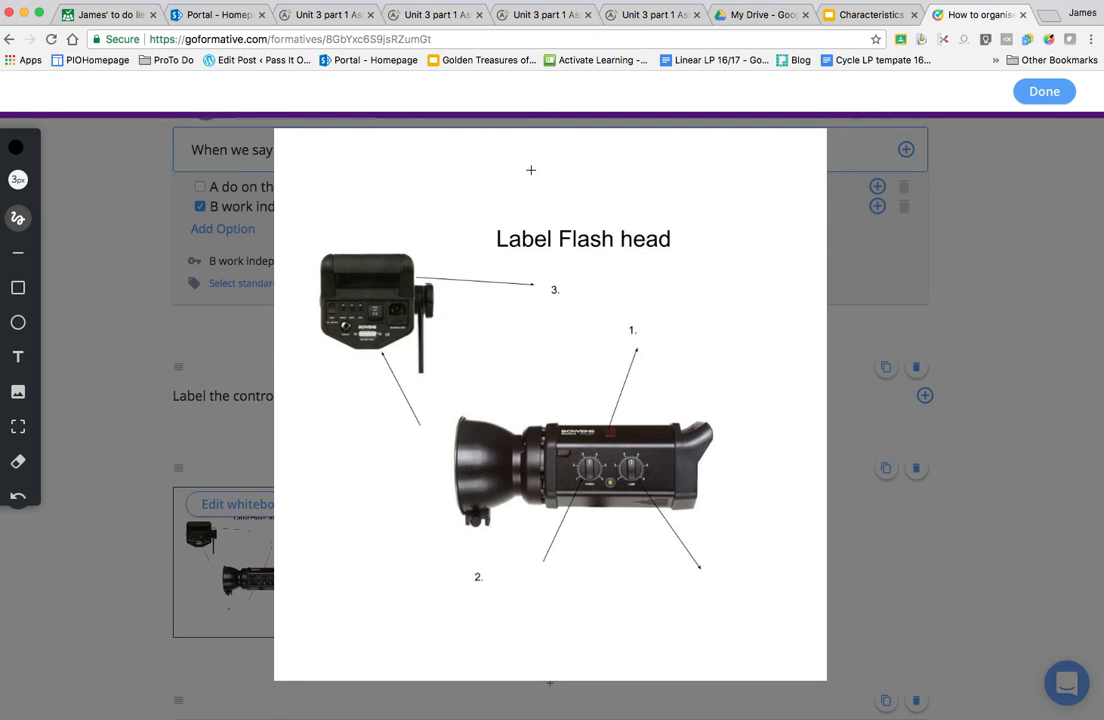
{"action": "left_click", "coordinate": [1044, 91]}
{"action": "scroll", "coordinate": [489, 470], "scroll_direction": "down", "scroll_amount": 8}
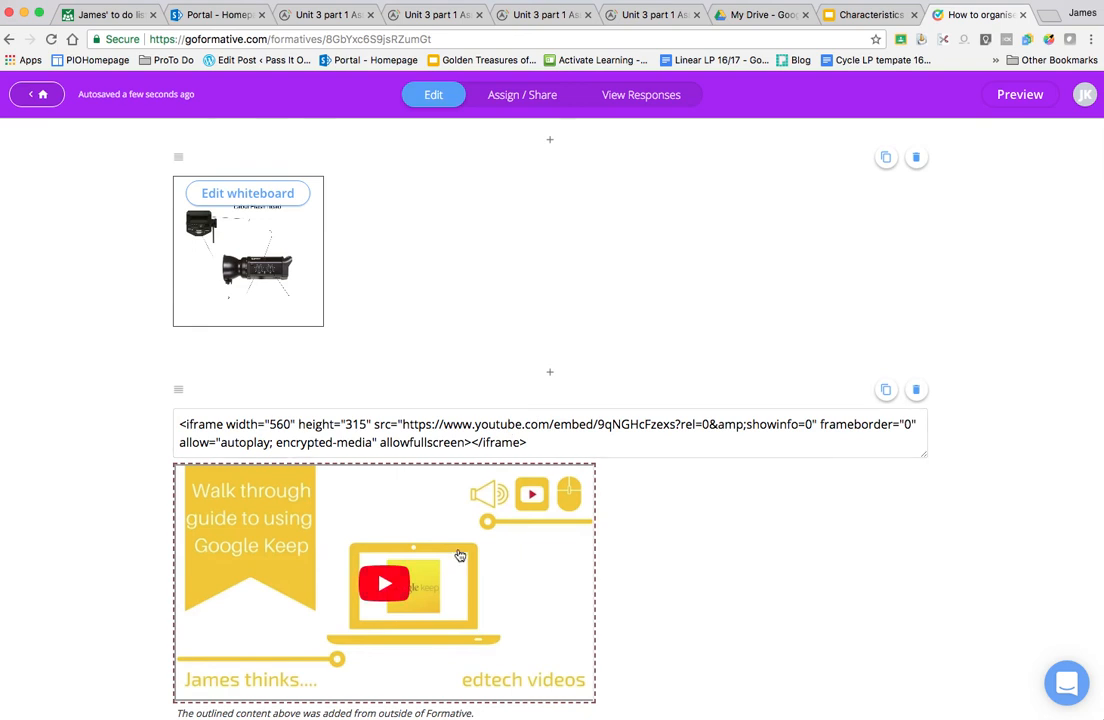
{"action": "scroll", "coordinate": [460, 554], "scroll_direction": "down", "scroll_amount": 2}
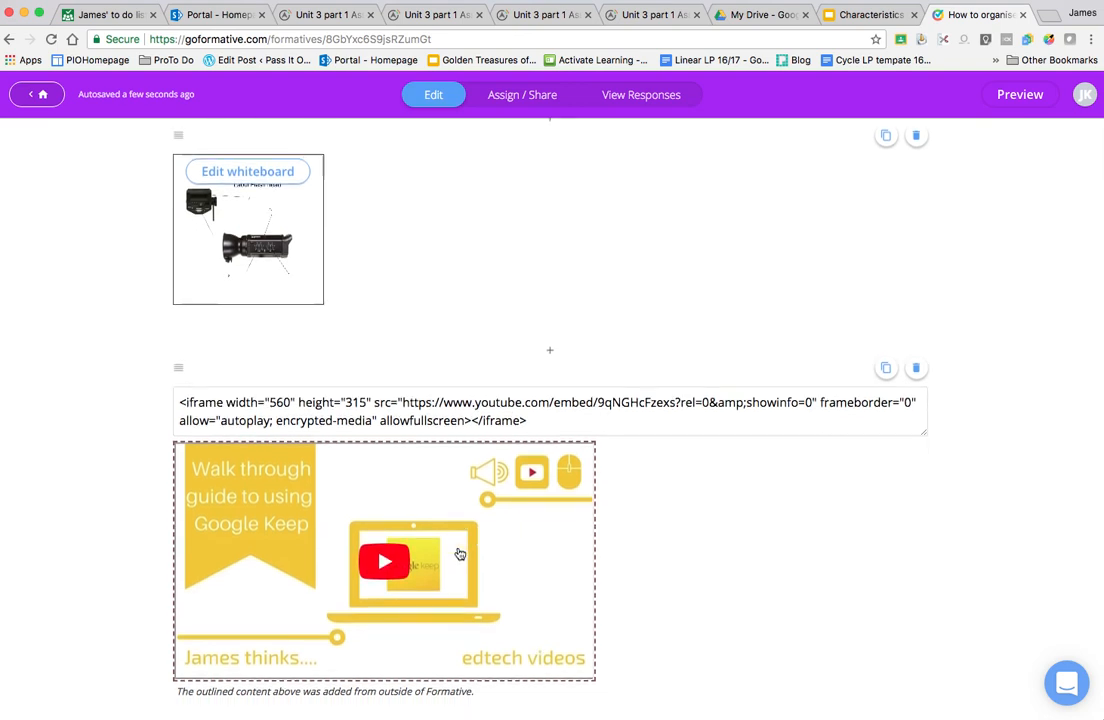
{"action": "scroll", "coordinate": [460, 554], "scroll_direction": "down", "scroll_amount": 2}
{"action": "scroll", "coordinate": [460, 554], "scroll_direction": "down", "scroll_amount": 3}
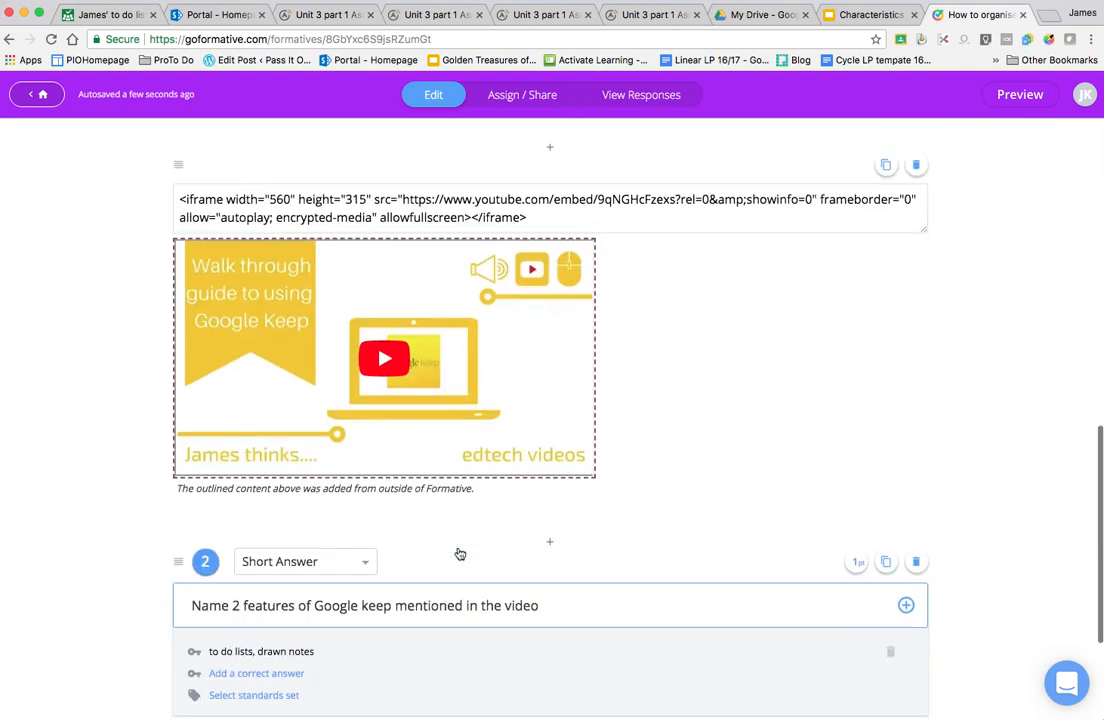
{"action": "scroll", "coordinate": [460, 554], "scroll_direction": "down", "scroll_amount": 3}
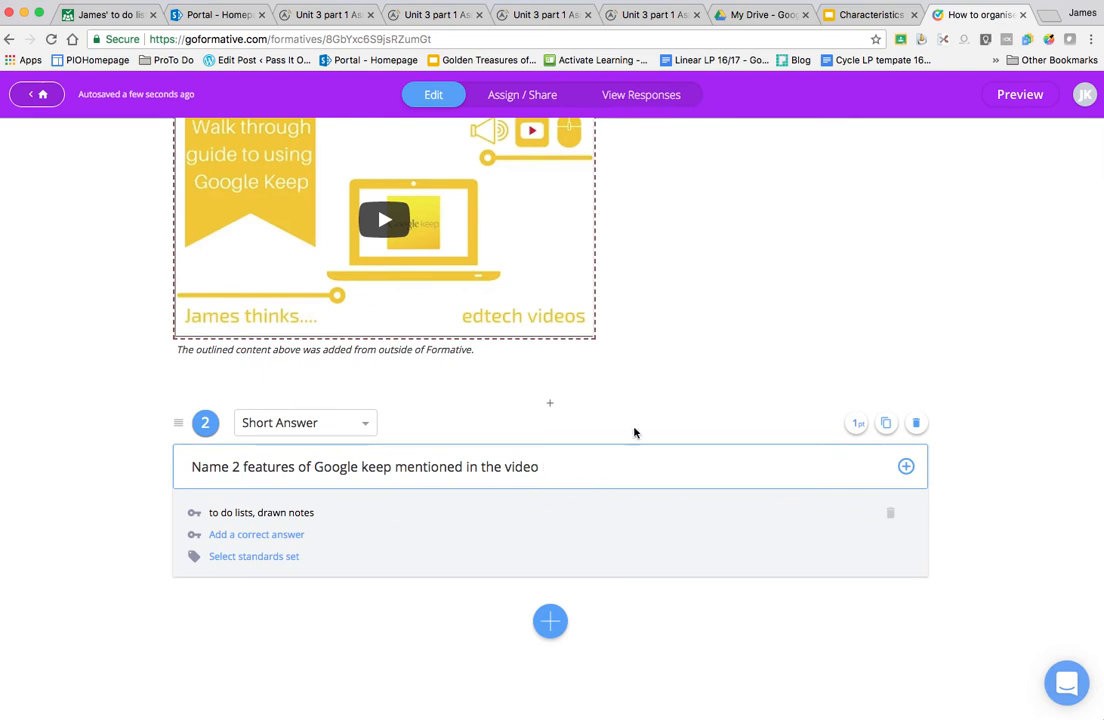
{"action": "scroll", "coordinate": [660, 400], "scroll_direction": "up", "scroll_amount": 3}
{"action": "scroll", "coordinate": [660, 400], "scroll_direction": "up", "scroll_amount": 1}
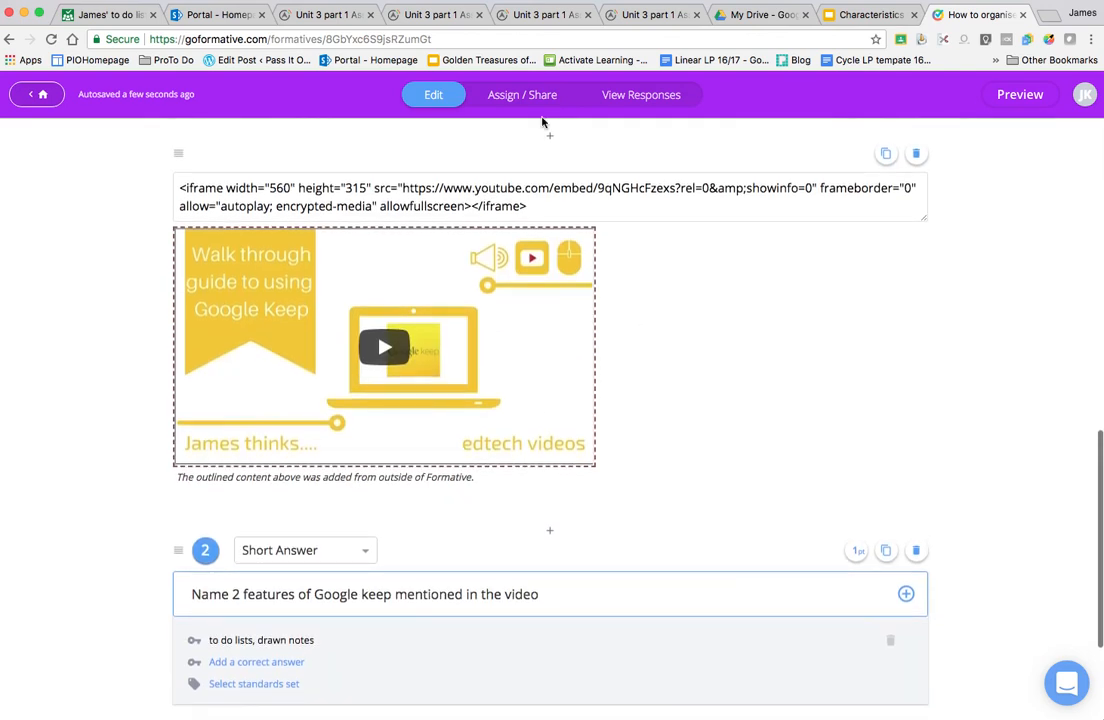
Switch to the student browser profile and show the James demo class assignments.
{"action": "left_click", "coordinate": [522, 94]}
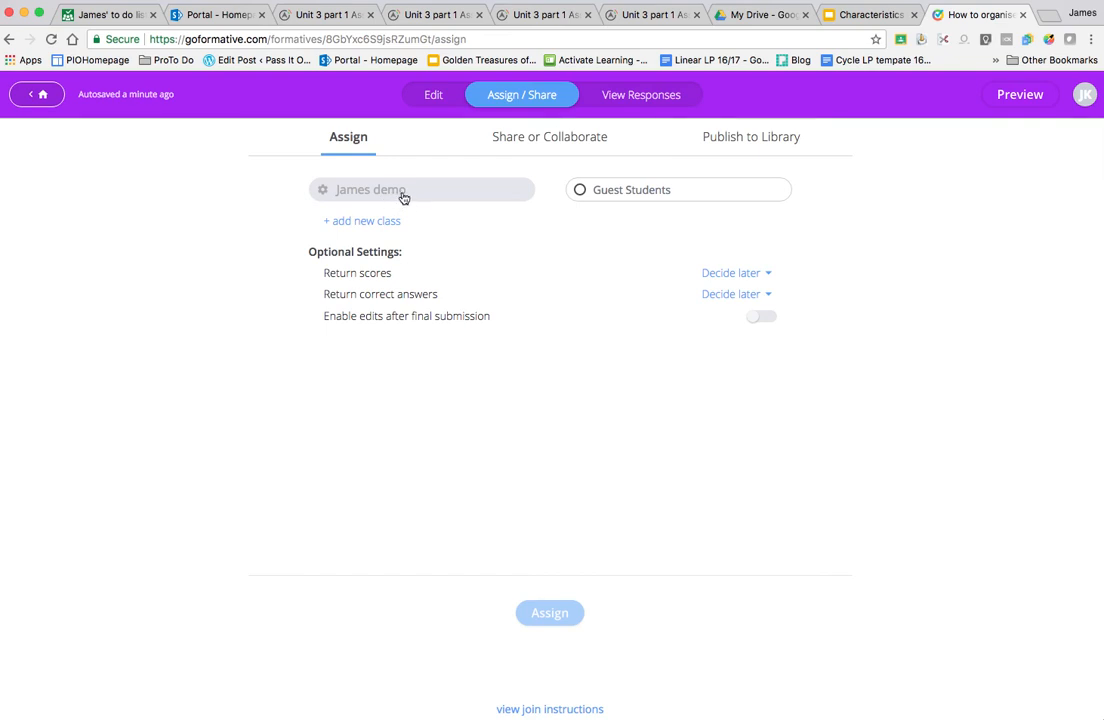
{"action": "left_click", "coordinate": [1082, 13]}
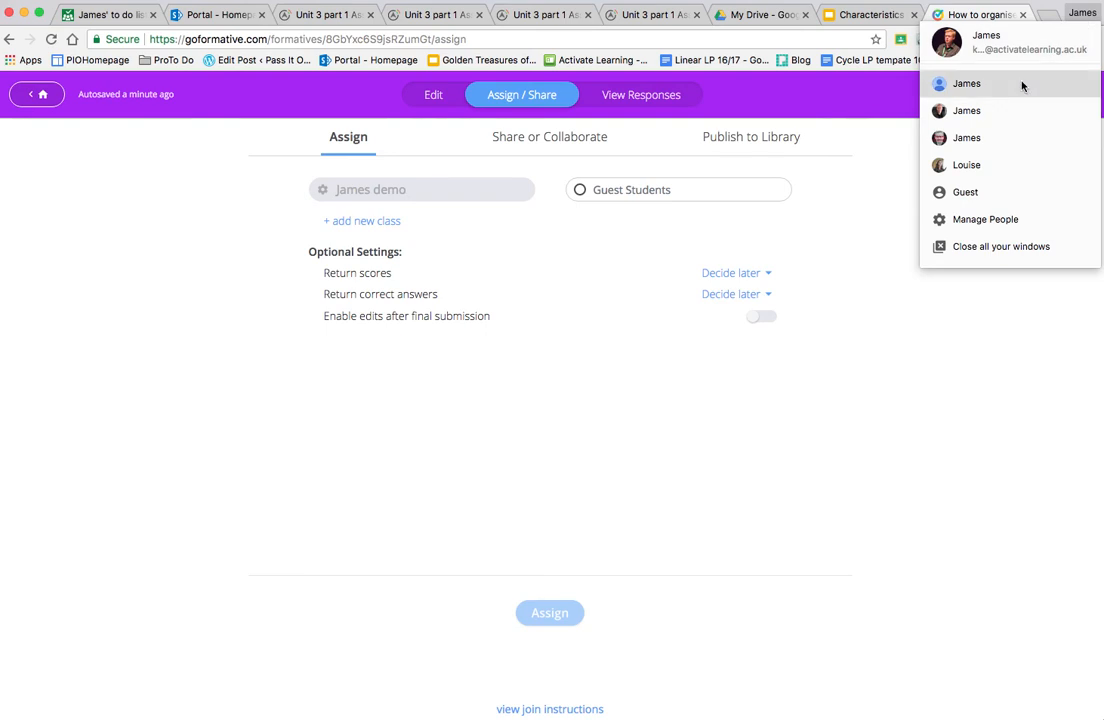
{"action": "left_click", "coordinate": [1004, 110]}
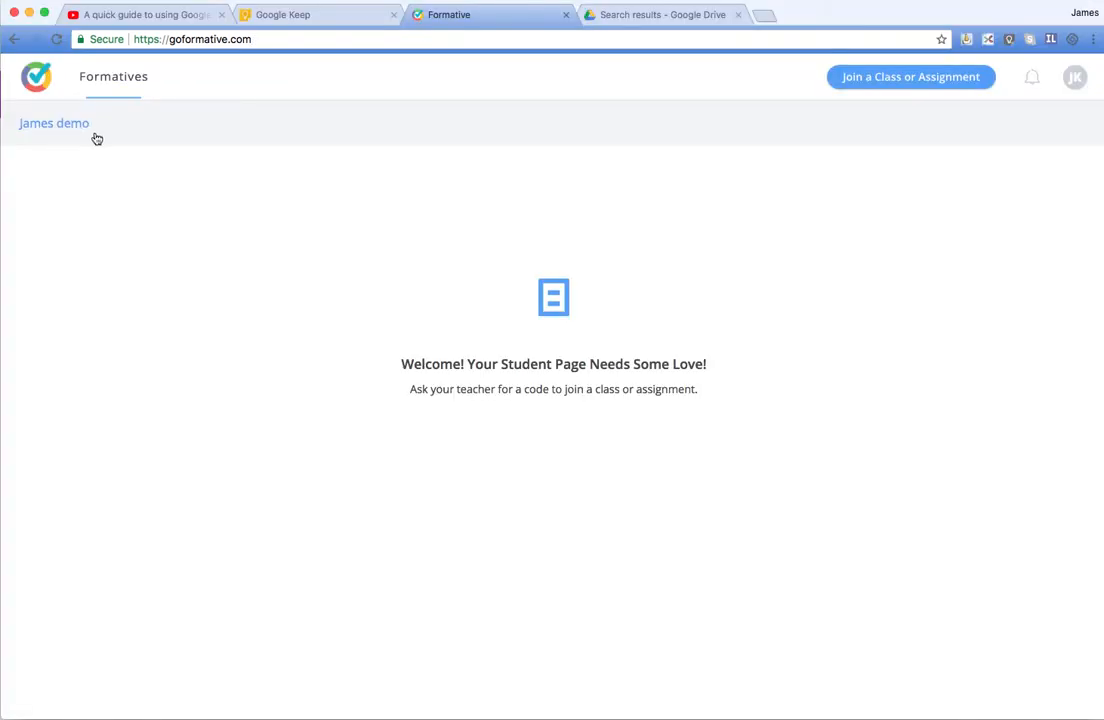
{"action": "left_click", "coordinate": [66, 123]}
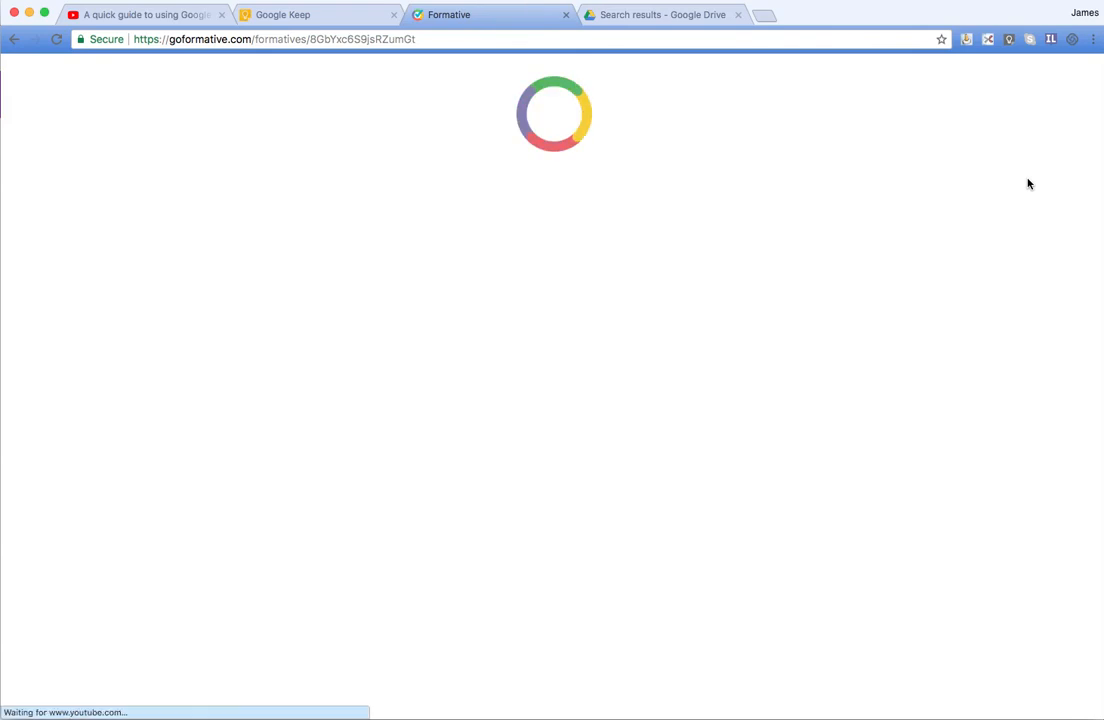
{"action": "scroll", "coordinate": [560, 440], "scroll_direction": "down", "scroll_amount": 3}
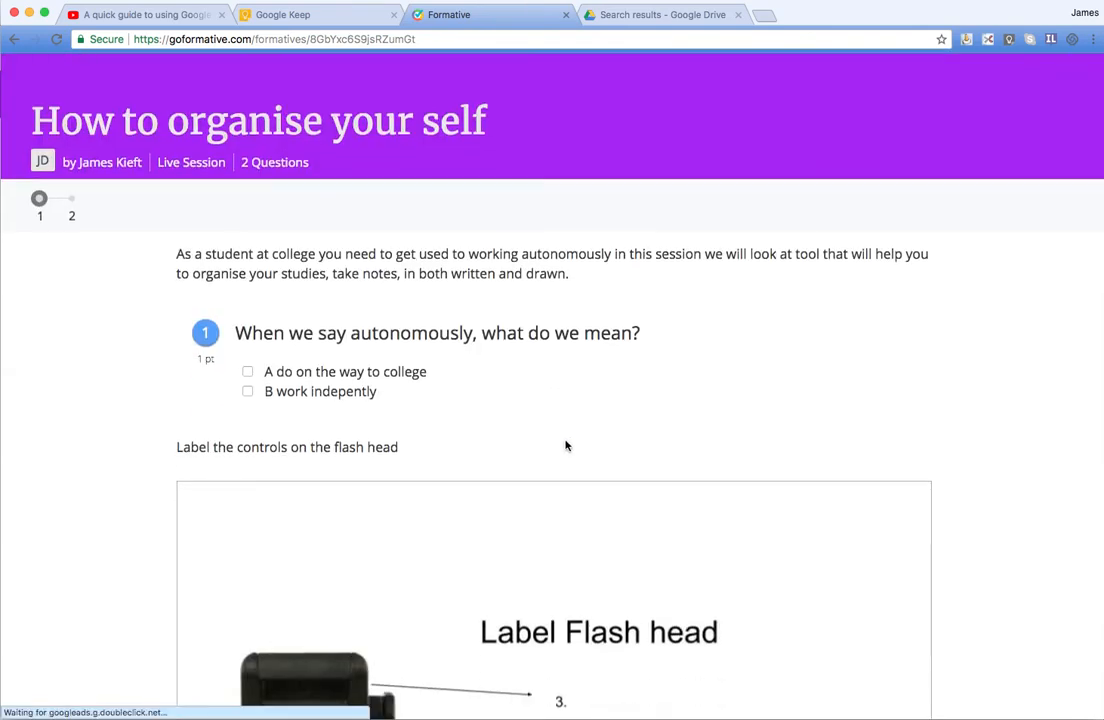
{"action": "scroll", "coordinate": [570, 445], "scroll_direction": "down", "scroll_amount": 3}
{"action": "scroll", "coordinate": [570, 445], "scroll_direction": "down", "scroll_amount": 3}
{"action": "scroll", "coordinate": [570, 445], "scroll_direction": "down", "scroll_amount": 3}
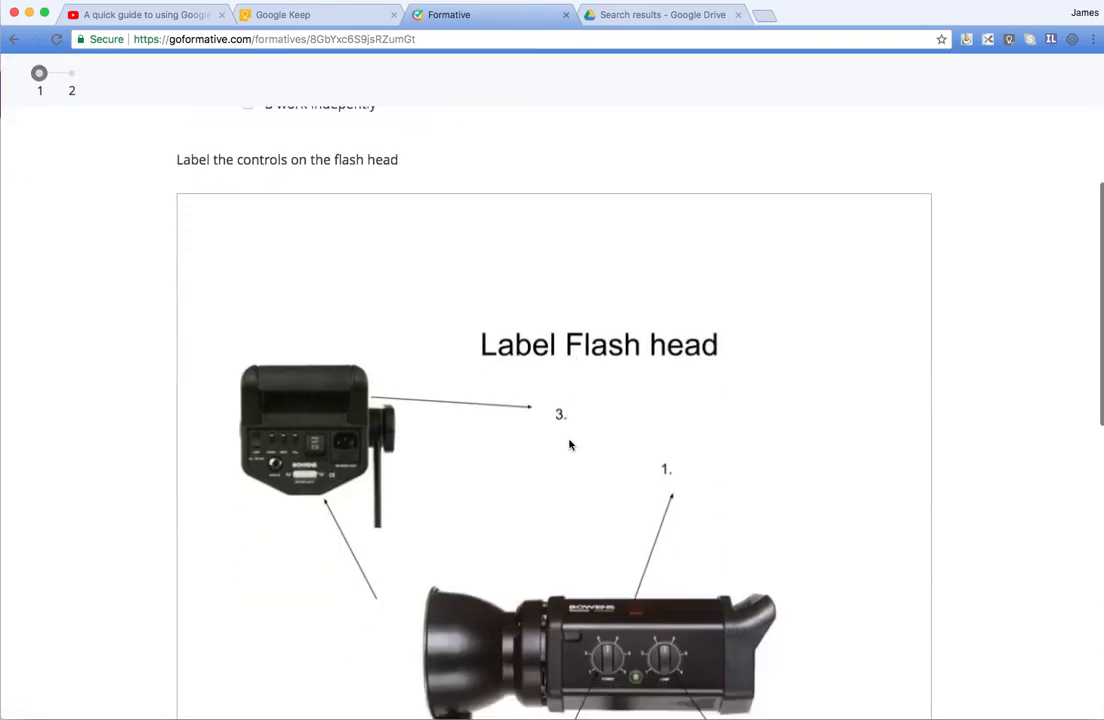
{"action": "scroll", "coordinate": [570, 445], "scroll_direction": "down", "scroll_amount": 2}
{"action": "scroll", "coordinate": [570, 445], "scroll_direction": "up", "scroll_amount": 3}
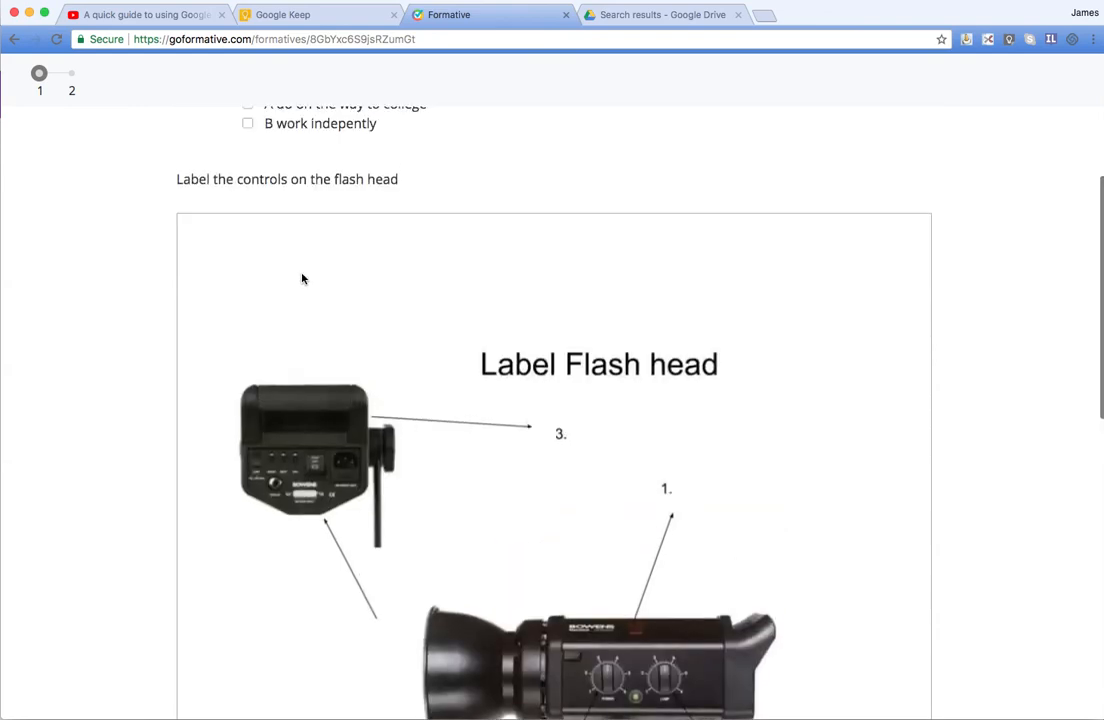
{"action": "scroll", "coordinate": [518, 340], "scroll_direction": "down", "scroll_amount": 3}
{"action": "scroll", "coordinate": [540, 357], "scroll_direction": "down", "scroll_amount": 3}
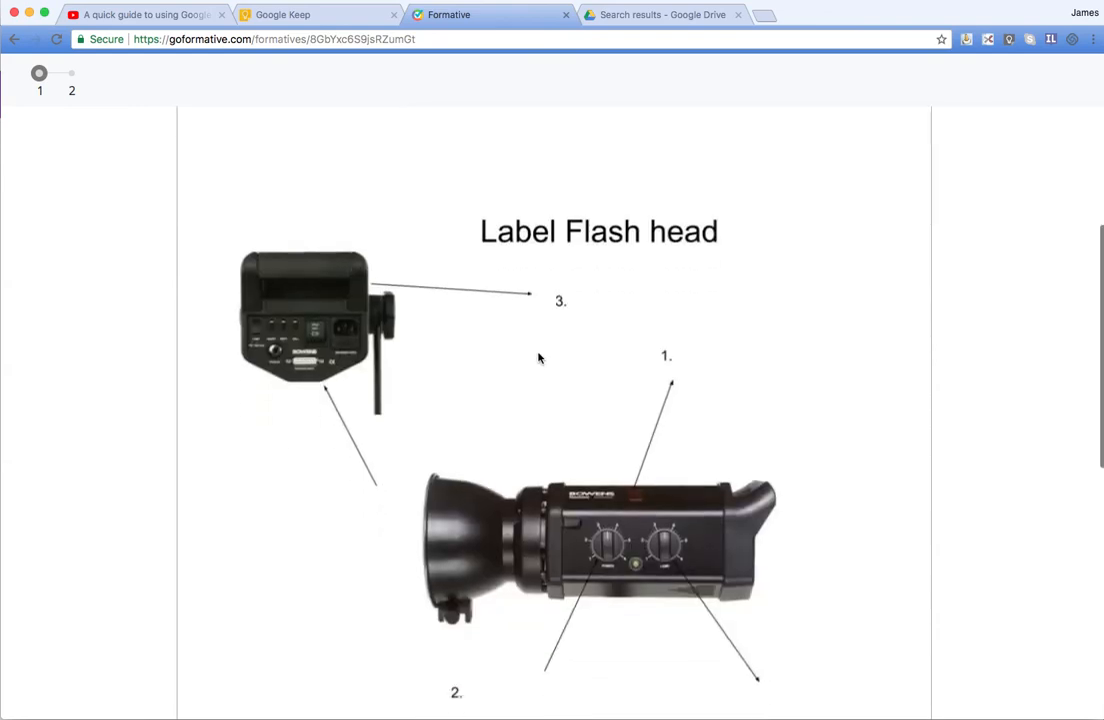
{"action": "scroll", "coordinate": [540, 357], "scroll_direction": "down", "scroll_amount": 3}
{"action": "scroll", "coordinate": [539, 357], "scroll_direction": "up", "scroll_amount": 3}
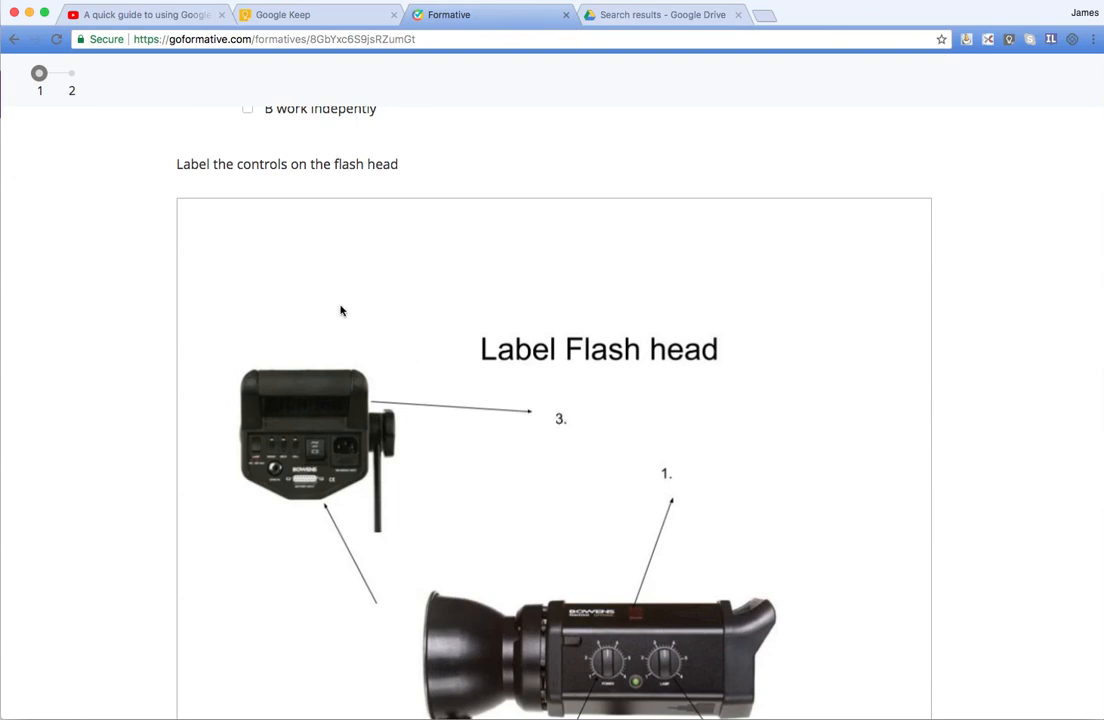
{"action": "scroll", "coordinate": [341, 311], "scroll_direction": "up", "scroll_amount": 3}
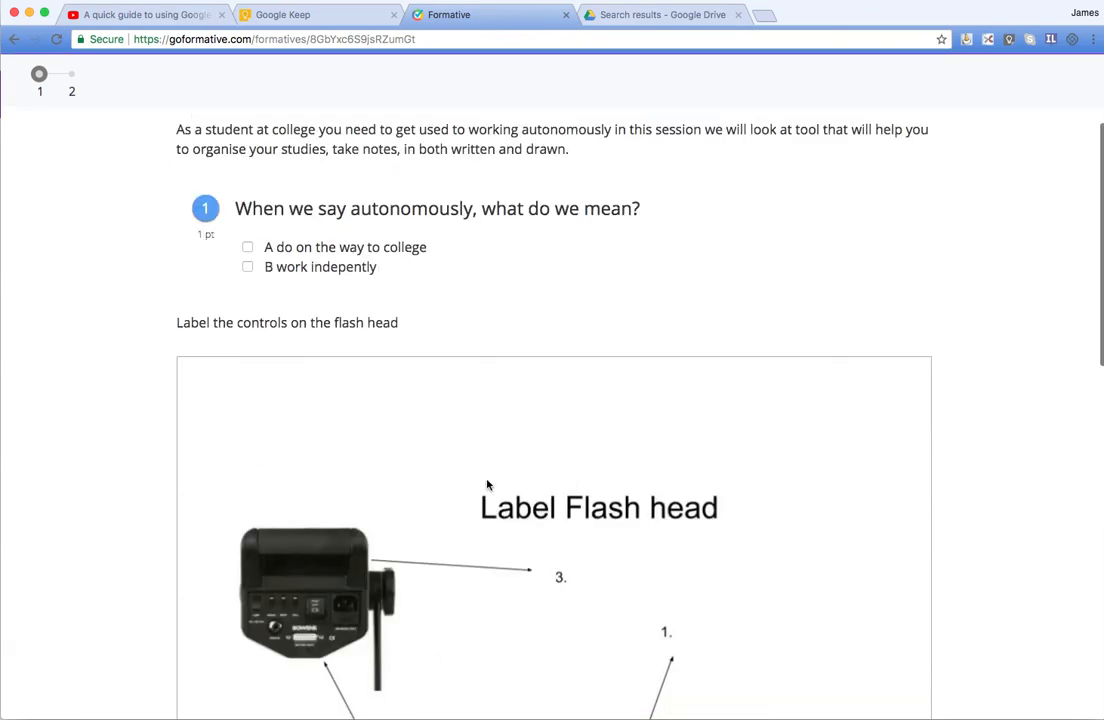
{"action": "scroll", "coordinate": [487, 485], "scroll_direction": "down", "scroll_amount": 5}
{"action": "scroll", "coordinate": [487, 470], "scroll_direction": "down", "scroll_amount": 3}
{"action": "scroll", "coordinate": [487, 460], "scroll_direction": "down", "scroll_amount": 5}
{"action": "scroll", "coordinate": [485, 455], "scroll_direction": "down", "scroll_amount": 2}
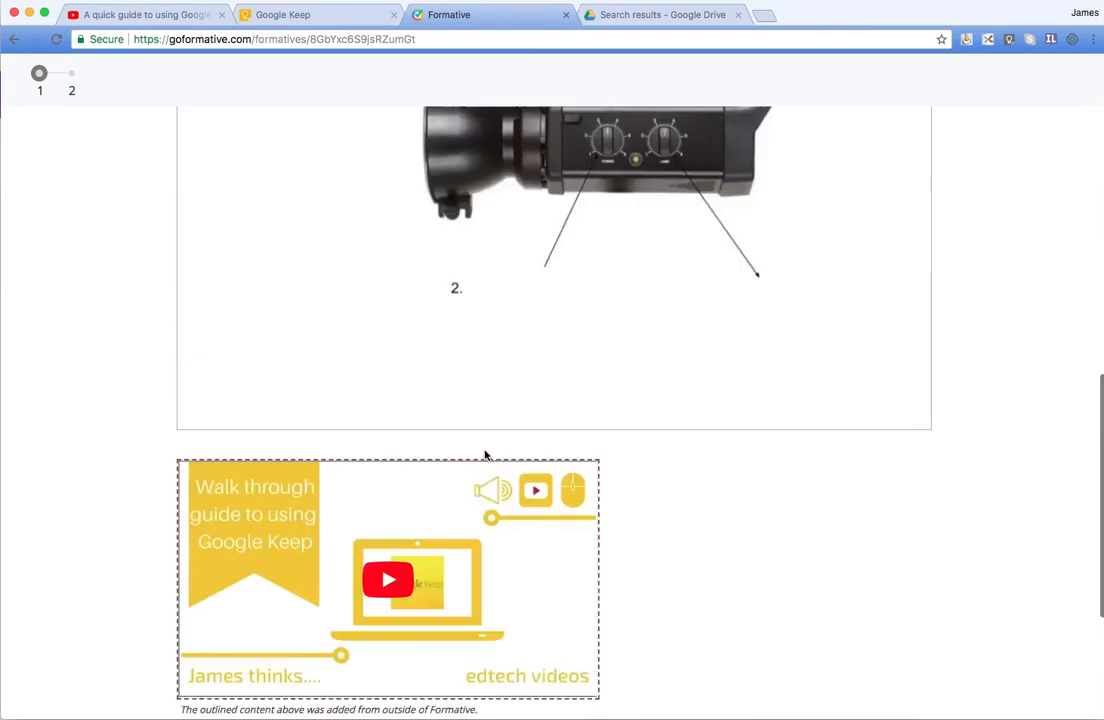
{"action": "scroll", "coordinate": [485, 455], "scroll_direction": "up", "scroll_amount": 5}
{"action": "scroll", "coordinate": [400, 370], "scroll_direction": "up", "scroll_amount": 4}
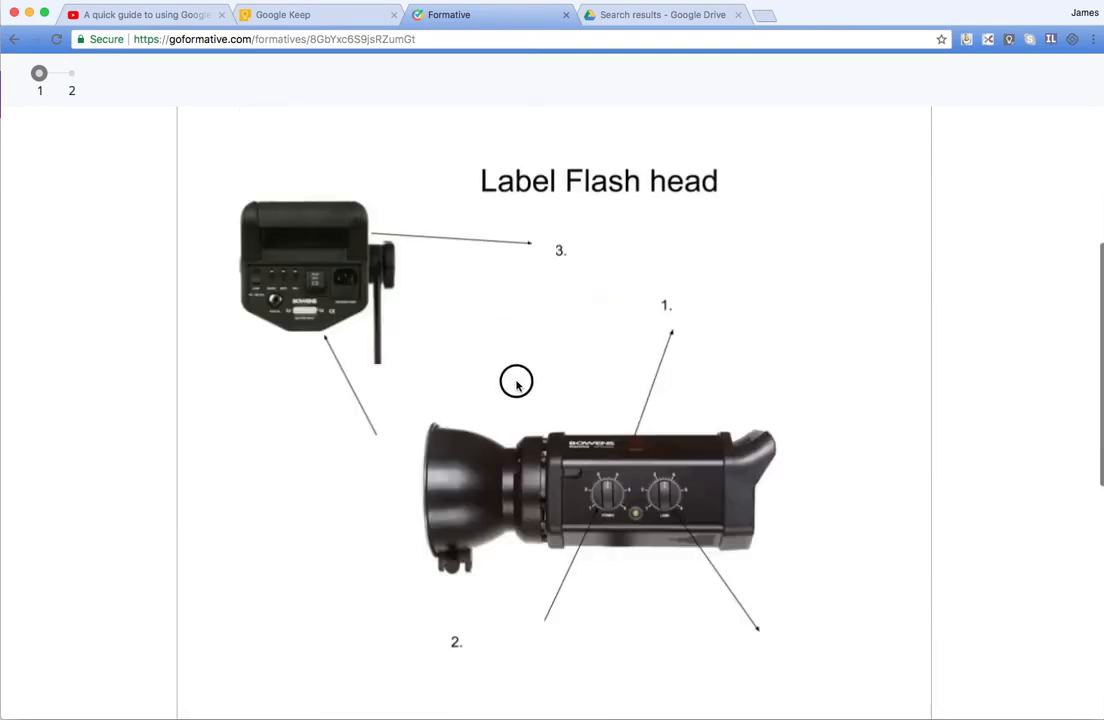
{"action": "scroll", "coordinate": [516, 383], "scroll_direction": "up", "scroll_amount": 5}
{"action": "scroll", "coordinate": [510, 375], "scroll_direction": "up", "scroll_amount": 3}
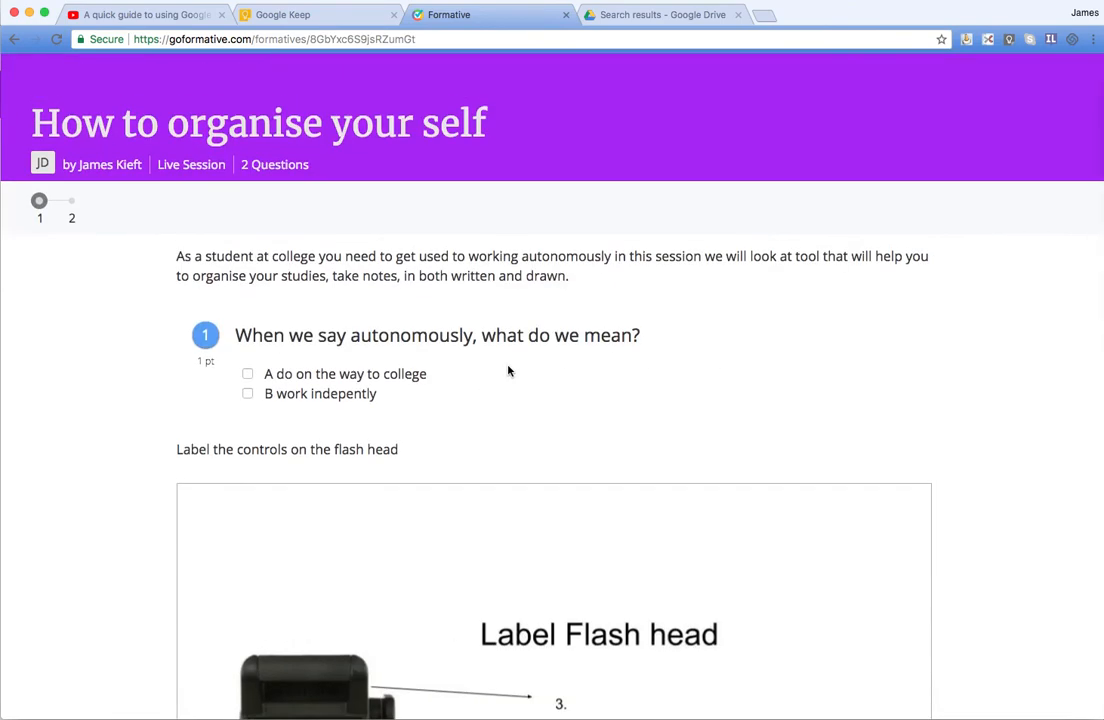
{"action": "scroll", "coordinate": [300, 350], "scroll_direction": "down", "scroll_amount": 3}
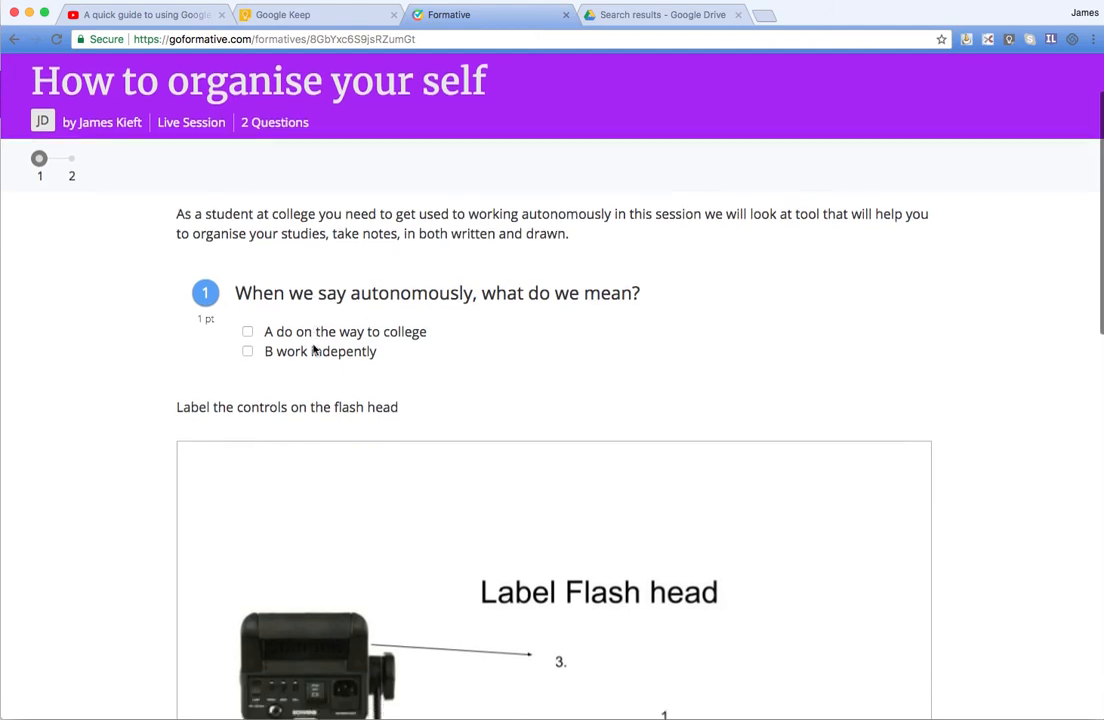
{"action": "scroll", "coordinate": [300, 350], "scroll_direction": "down", "scroll_amount": 3}
{"action": "scroll", "coordinate": [320, 370], "scroll_direction": "down", "scroll_amount": 2}
{"action": "scroll", "coordinate": [351, 391], "scroll_direction": "down", "scroll_amount": 4}
{"action": "scroll", "coordinate": [351, 391], "scroll_direction": "down", "scroll_amount": 4}
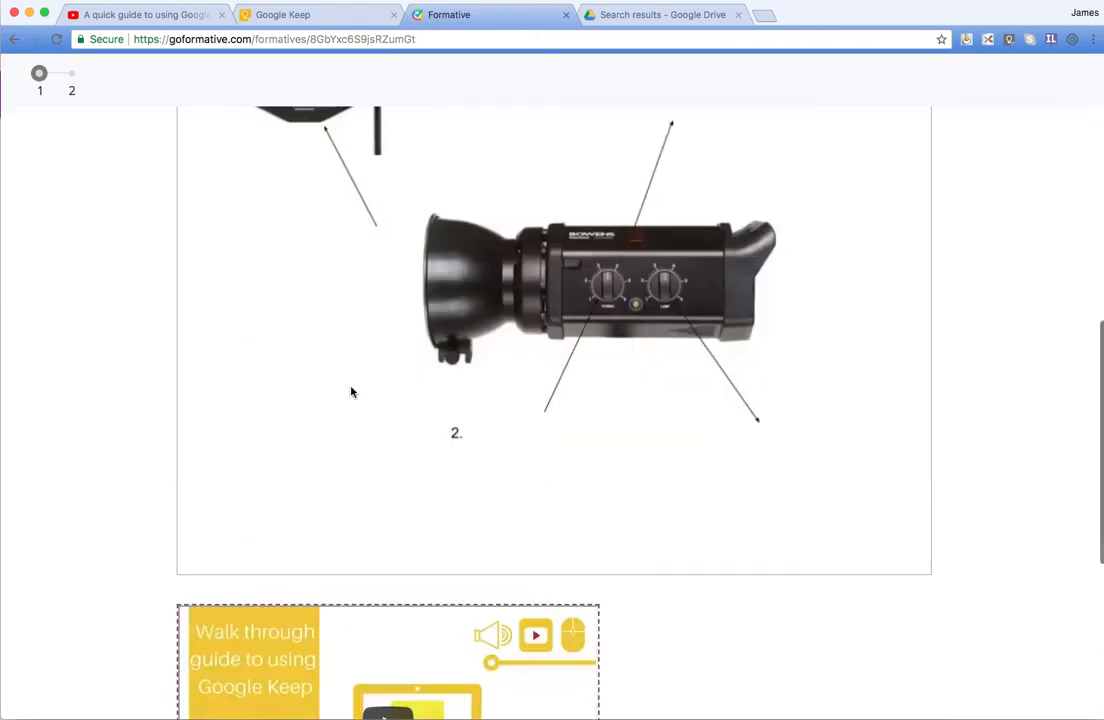
{"action": "scroll", "coordinate": [351, 391], "scroll_direction": "down", "scroll_amount": 2}
{"action": "scroll", "coordinate": [719, 457], "scroll_direction": "up", "scroll_amount": 2}
{"action": "scroll", "coordinate": [600, 420], "scroll_direction": "up", "scroll_amount": 2}
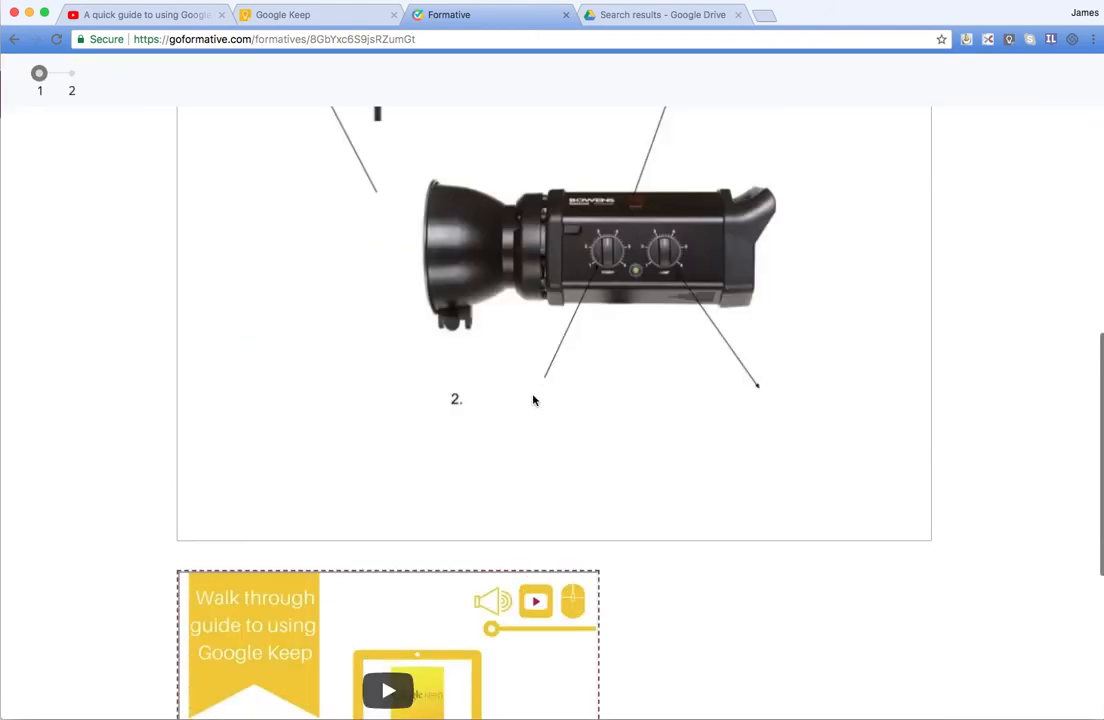
{"action": "scroll", "coordinate": [474, 441], "scroll_direction": "down", "scroll_amount": 2}
{"action": "scroll", "coordinate": [460, 445], "scroll_direction": "down", "scroll_amount": 5}
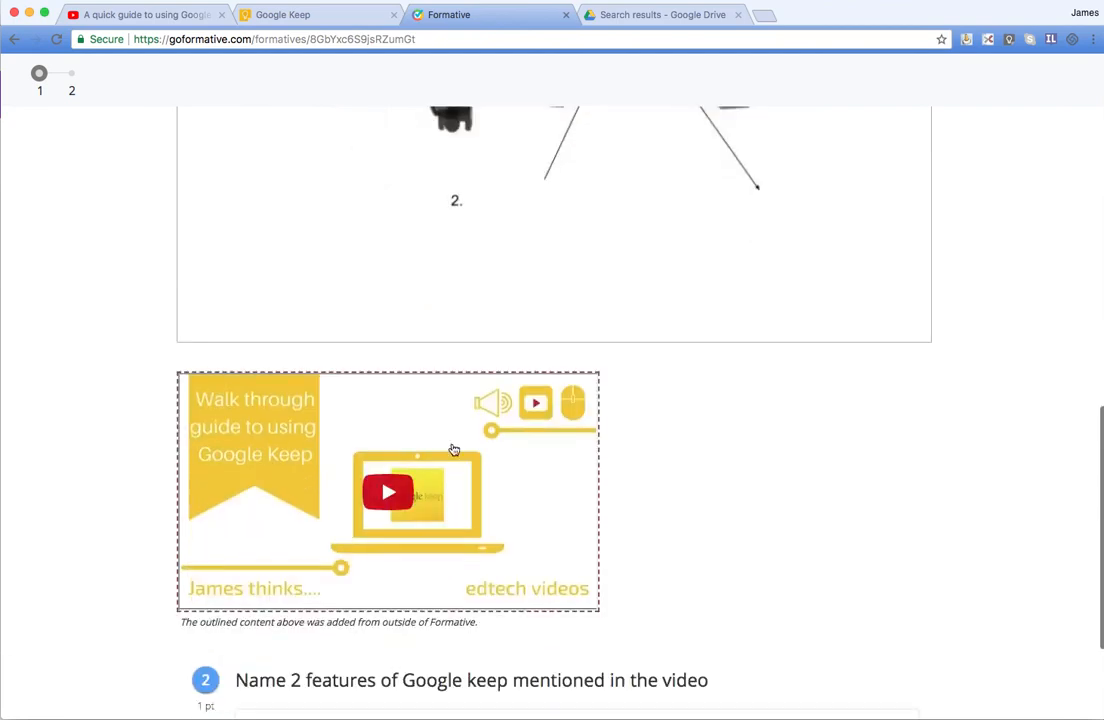
{"action": "scroll", "coordinate": [450, 450], "scroll_direction": "down", "scroll_amount": 2}
{"action": "scroll", "coordinate": [393, 455], "scroll_direction": "down", "scroll_amount": 2}
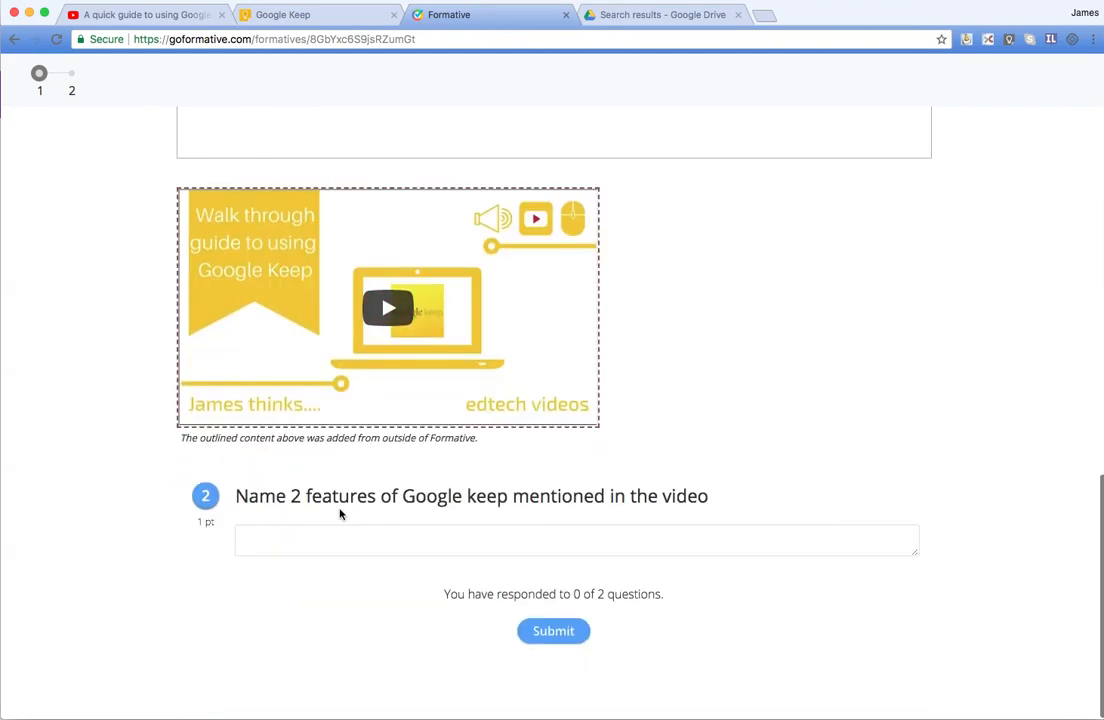
{"action": "scroll", "coordinate": [340, 514], "scroll_direction": "up", "scroll_amount": 5}
{"action": "scroll", "coordinate": [370, 420], "scroll_direction": "up", "scroll_amount": 4}
{"action": "scroll", "coordinate": [370, 340], "scroll_direction": "up", "scroll_amount": 6}
{"action": "scroll", "coordinate": [224, 390], "scroll_direction": "up", "scroll_amount": 2}
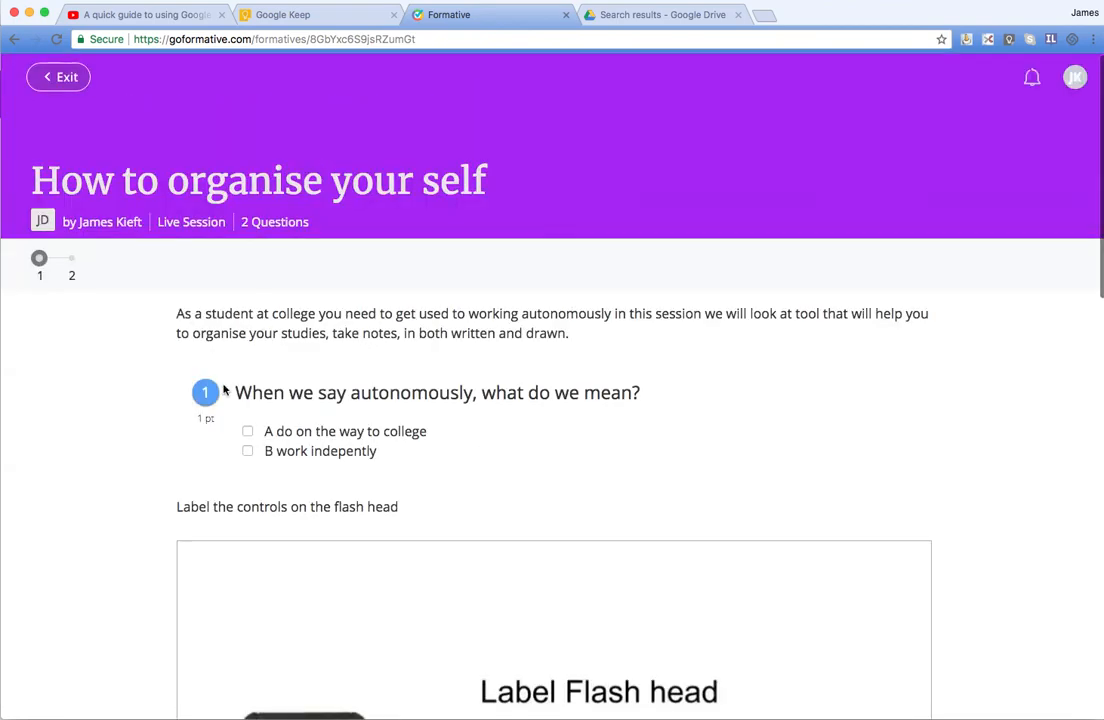
Answer question 1 with 'work indepently' and question 2 with 'to do lists'.
{"action": "left_click", "coordinate": [247, 451]}
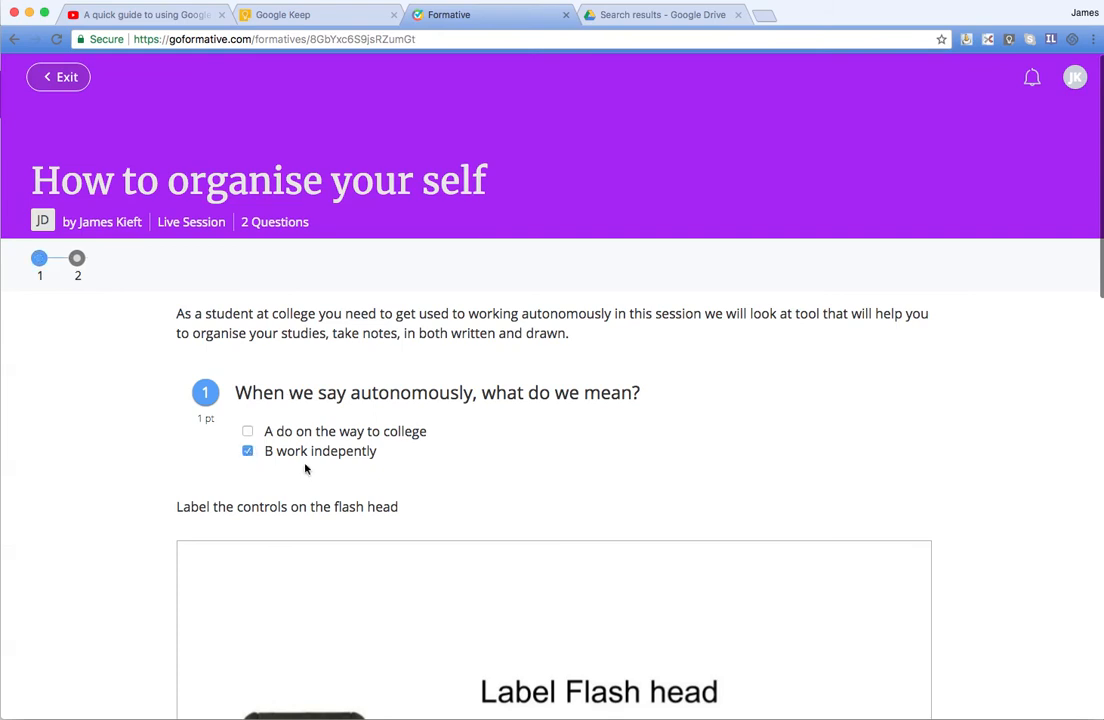
{"action": "scroll", "coordinate": [442, 478], "scroll_direction": "down", "scroll_amount": 1}
{"action": "scroll", "coordinate": [442, 478], "scroll_direction": "down", "scroll_amount": 5}
{"action": "scroll", "coordinate": [440, 470], "scroll_direction": "down", "scroll_amount": 5}
{"action": "scroll", "coordinate": [440, 470], "scroll_direction": "down", "scroll_amount": 3}
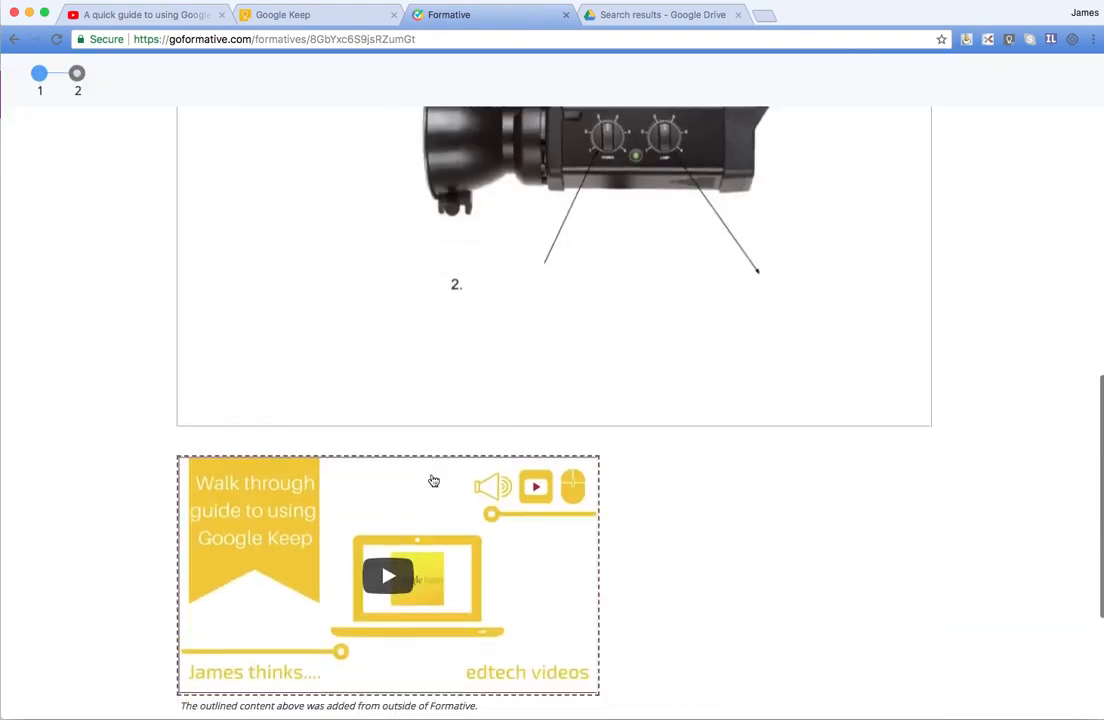
{"action": "scroll", "coordinate": [392, 437], "scroll_direction": "down", "scroll_amount": 3}
{"action": "scroll", "coordinate": [500, 460], "scroll_direction": "down", "scroll_amount": 3}
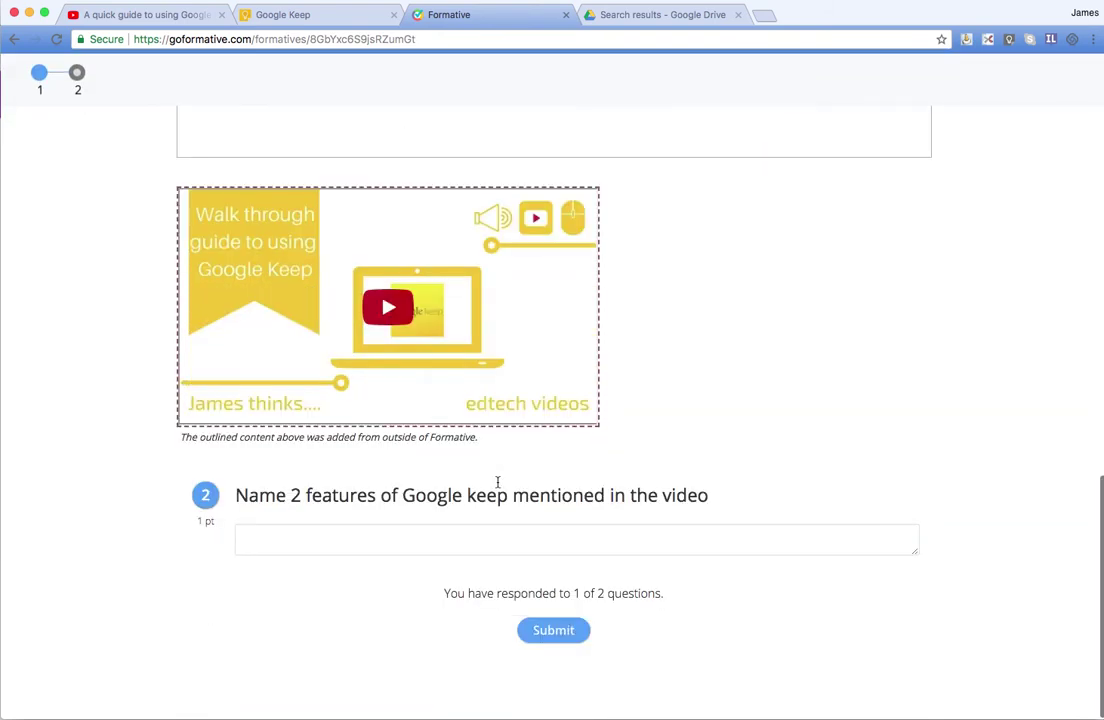
{"action": "left_click", "coordinate": [280, 534]}
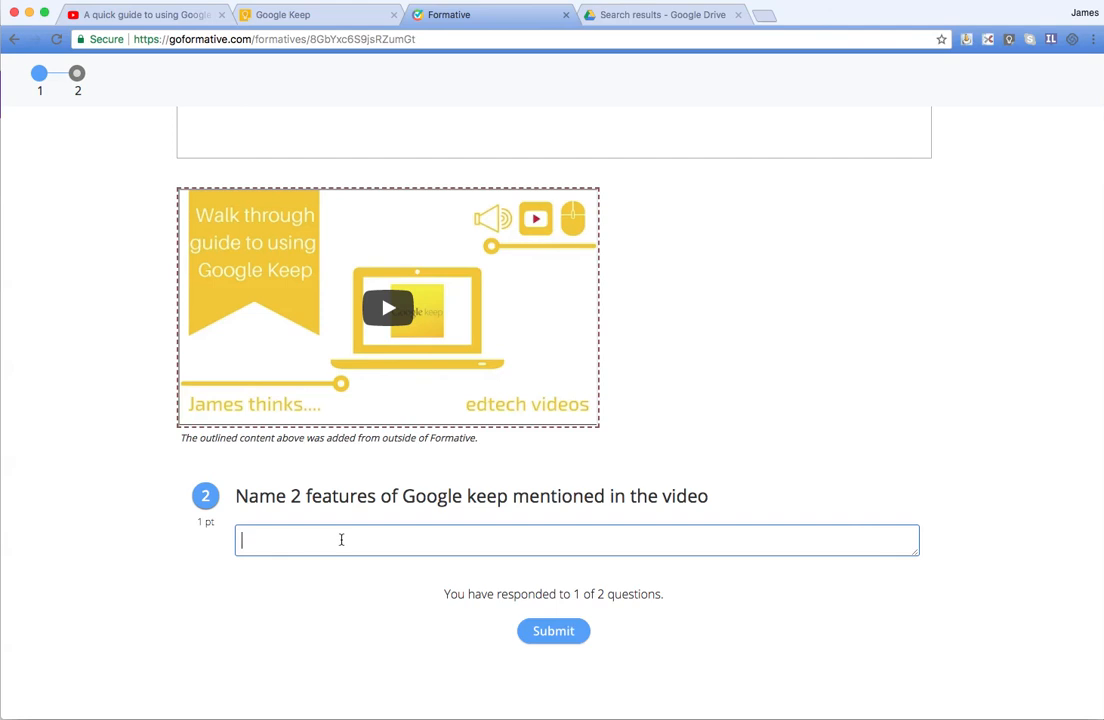
{"action": "type", "text": "todo lists"}
{"action": "left_click", "coordinate": [253, 540]}
{"action": "scroll", "coordinate": [490, 480], "scroll_direction": "up", "scroll_amount": 8}
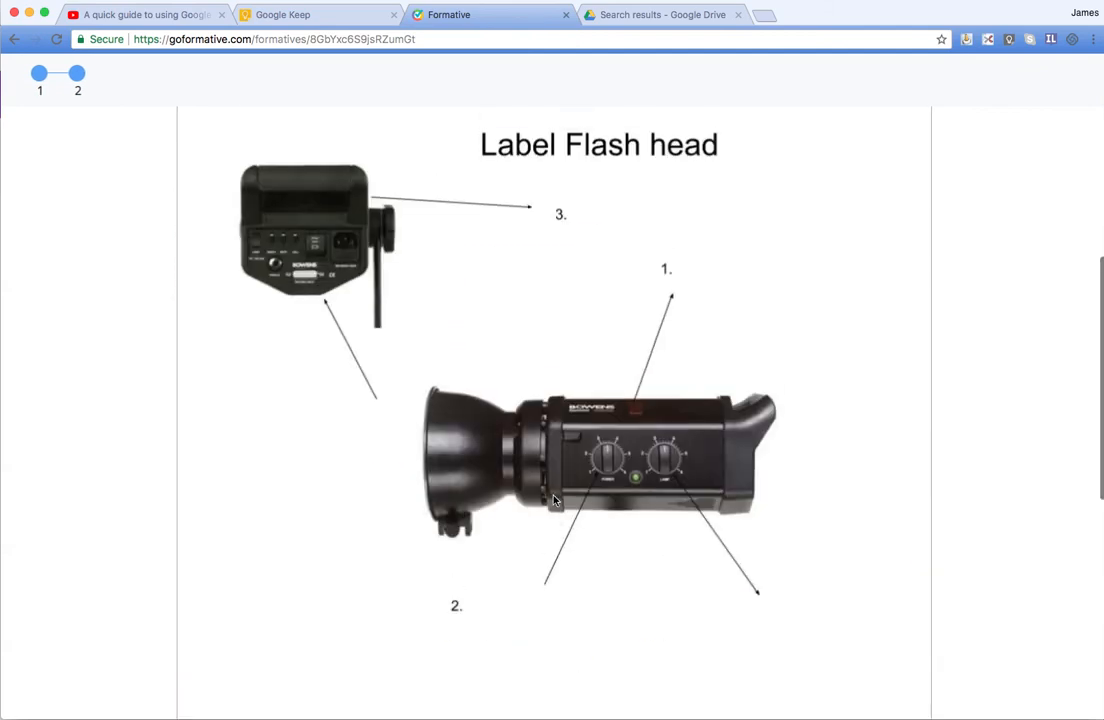
{"action": "scroll", "coordinate": [554, 499], "scroll_direction": "down", "scroll_amount": 4}
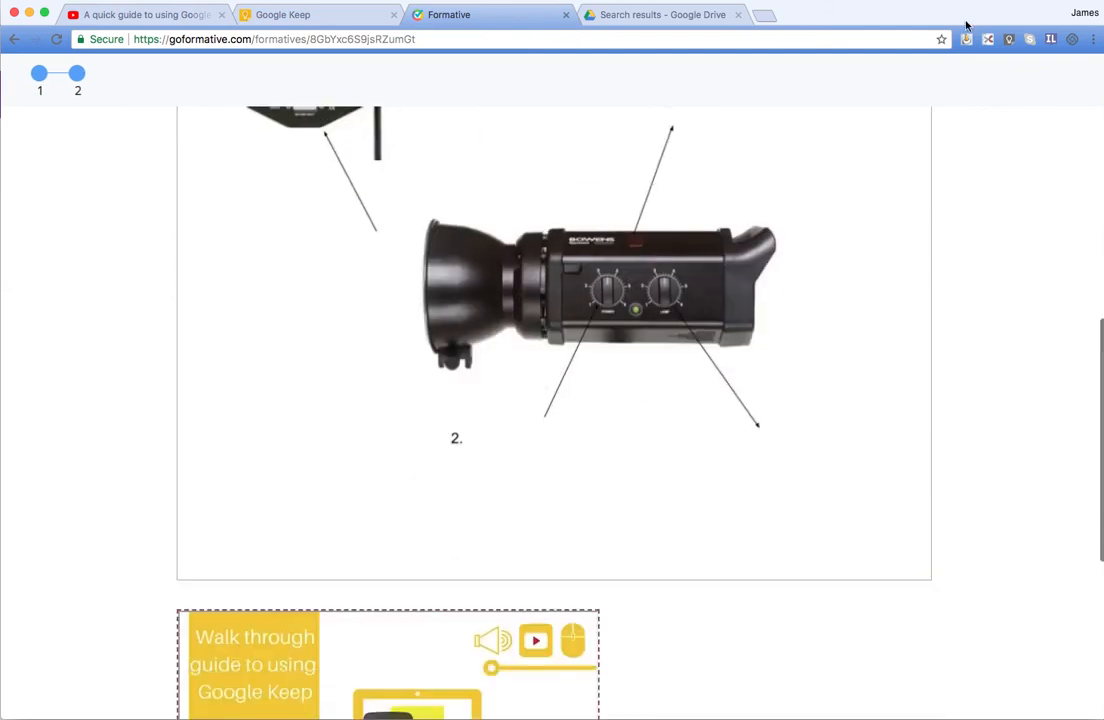
{"action": "left_click", "coordinate": [1084, 12]}
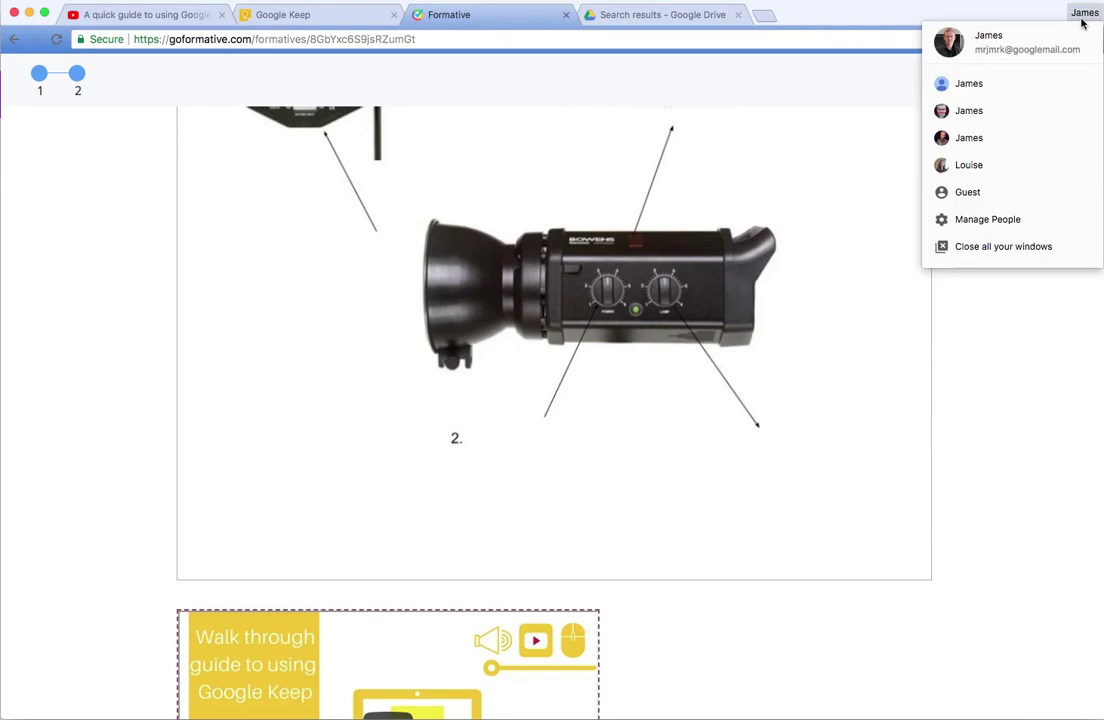
{"action": "left_click", "coordinate": [968, 138]}
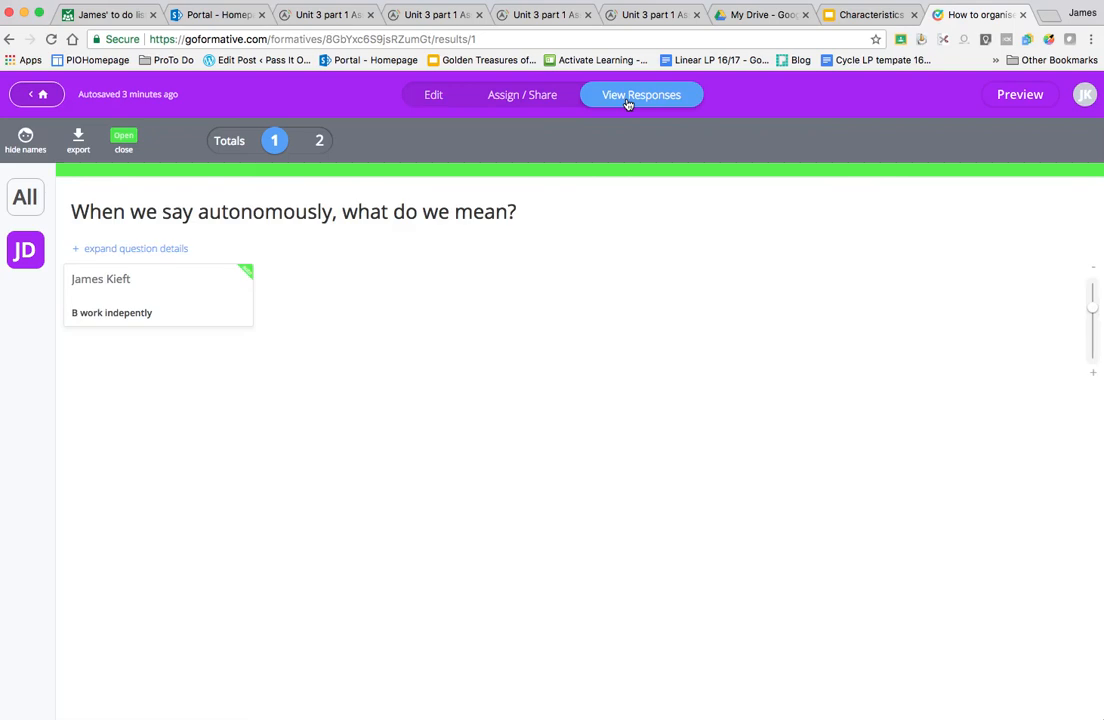
{"action": "left_click", "coordinate": [119, 283]}
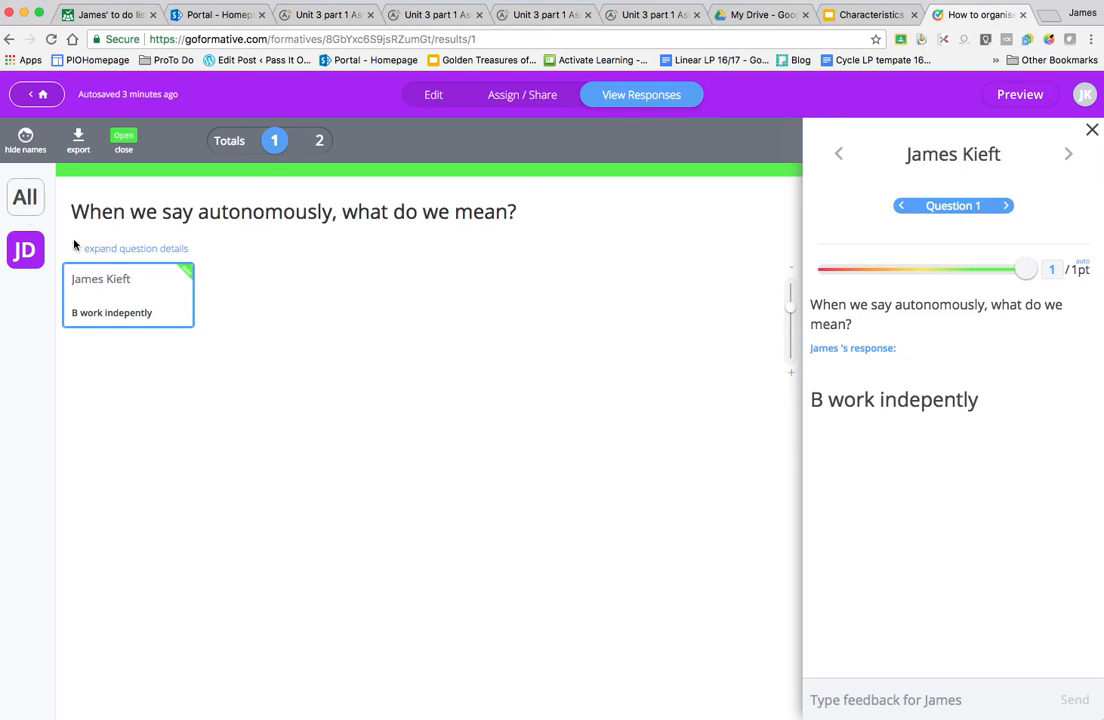
{"action": "left_click", "coordinate": [30, 198]}
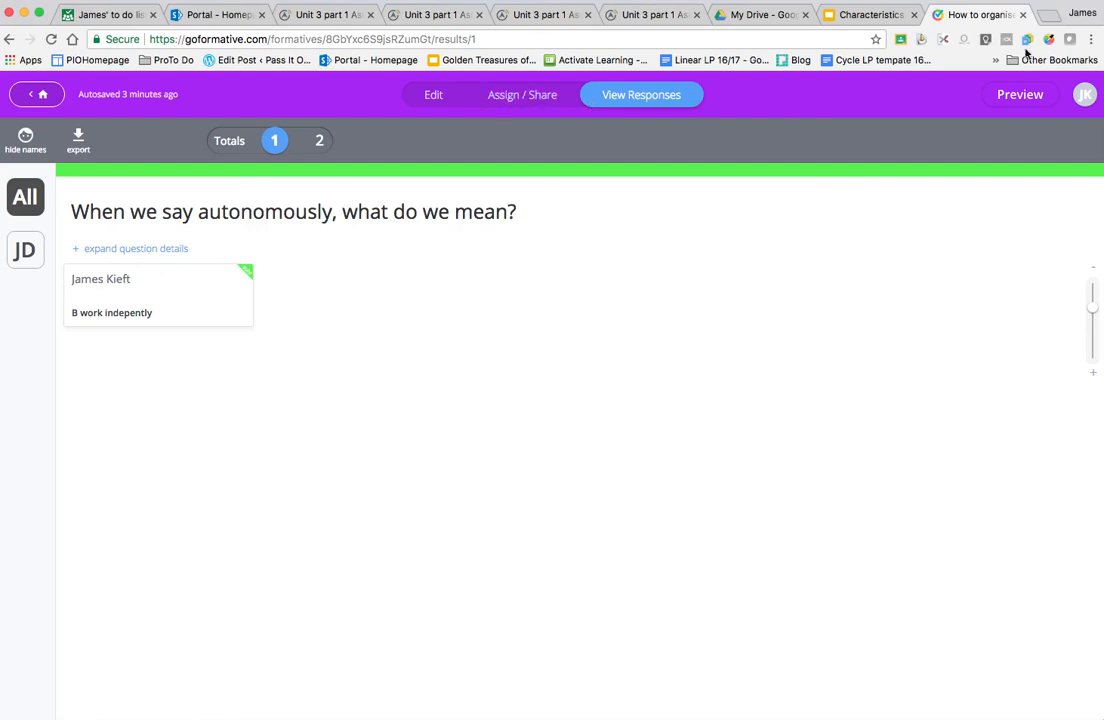
{"action": "left_click", "coordinate": [1082, 13]}
Submit the student's responses and dismiss the confirmation.
{"action": "left_click", "coordinate": [980, 118]}
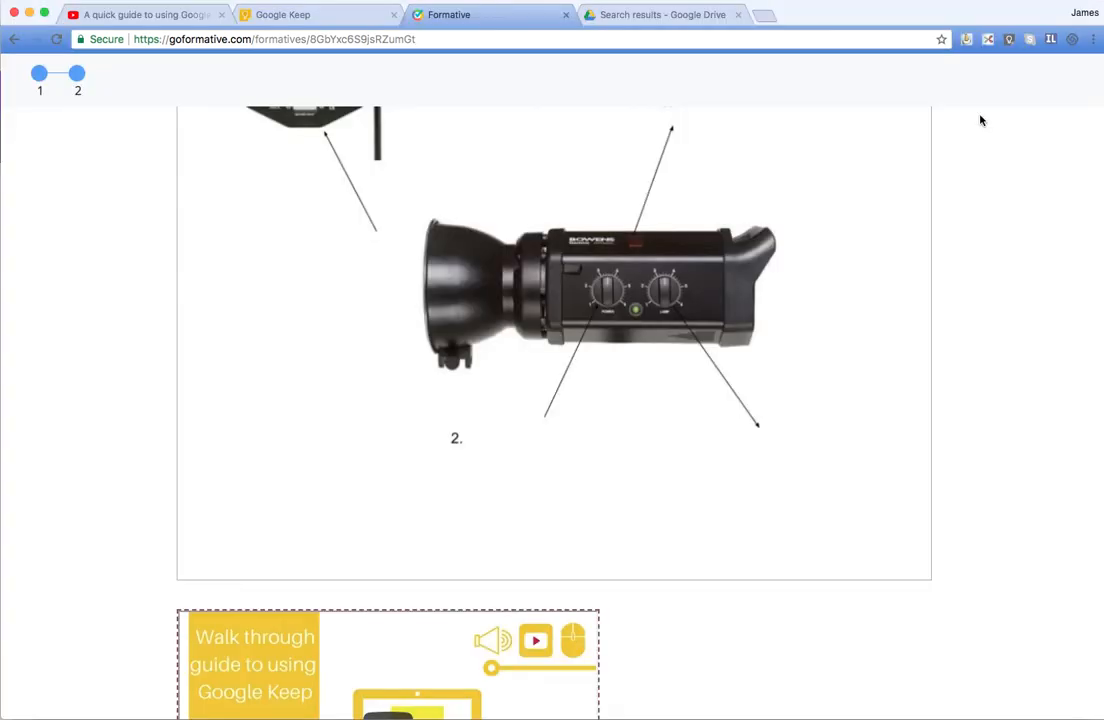
{"action": "scroll", "coordinate": [493, 447], "scroll_direction": "down", "scroll_amount": 5}
{"action": "scroll", "coordinate": [533, 574], "scroll_direction": "down", "scroll_amount": 5}
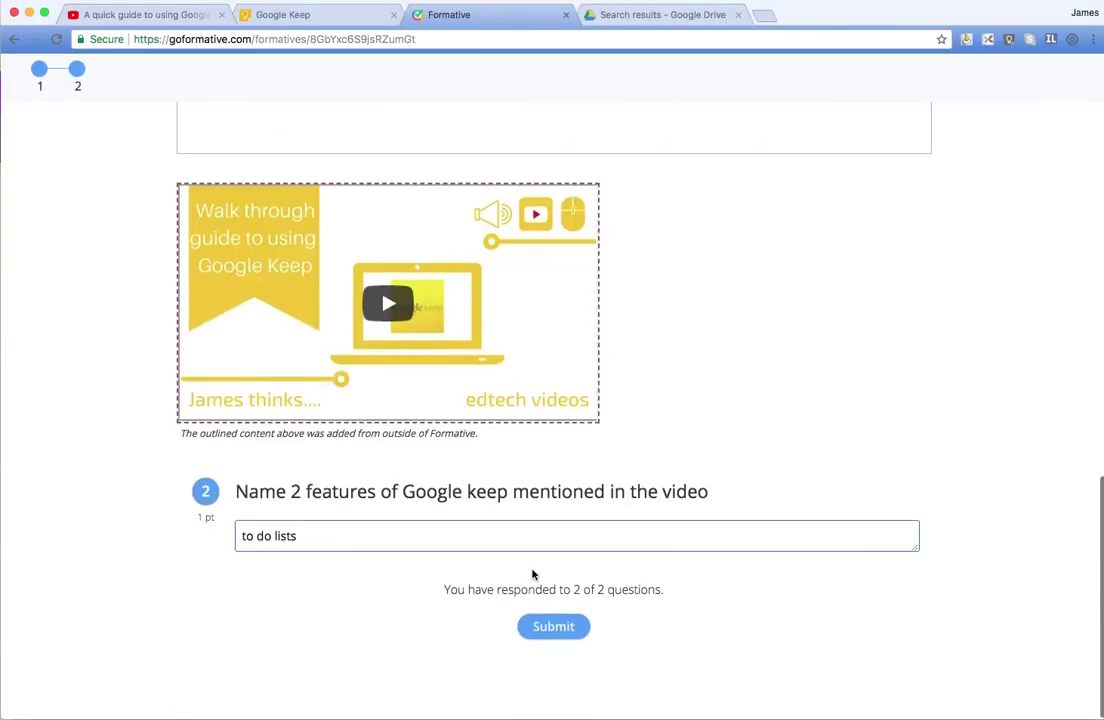
{"action": "left_click", "coordinate": [553, 626]}
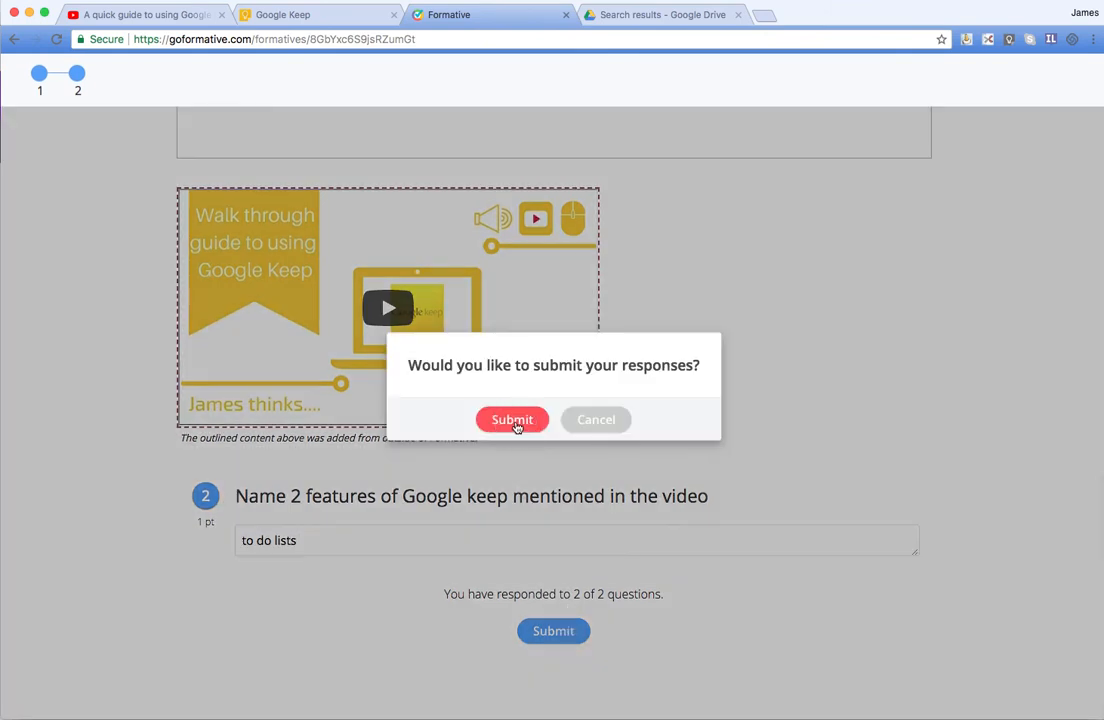
{"action": "left_click", "coordinate": [512, 419]}
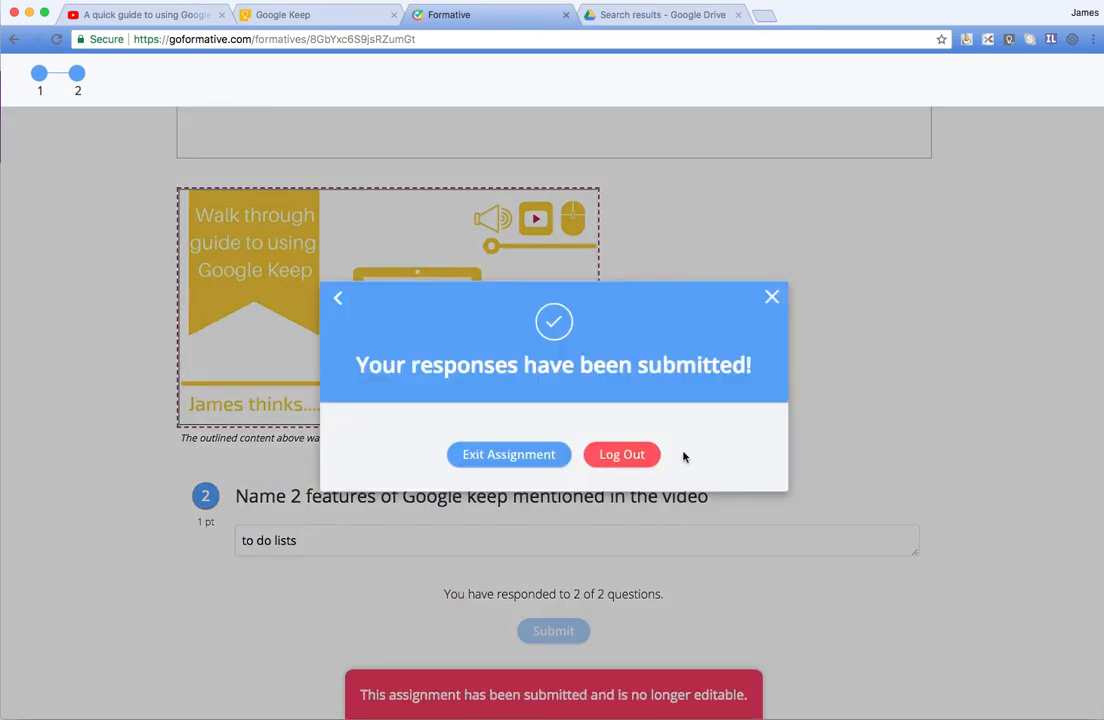
{"action": "left_click", "coordinate": [772, 296]}
Switch back to the teacher's responses window via the profile list.
{"action": "left_click", "coordinate": [1084, 13]}
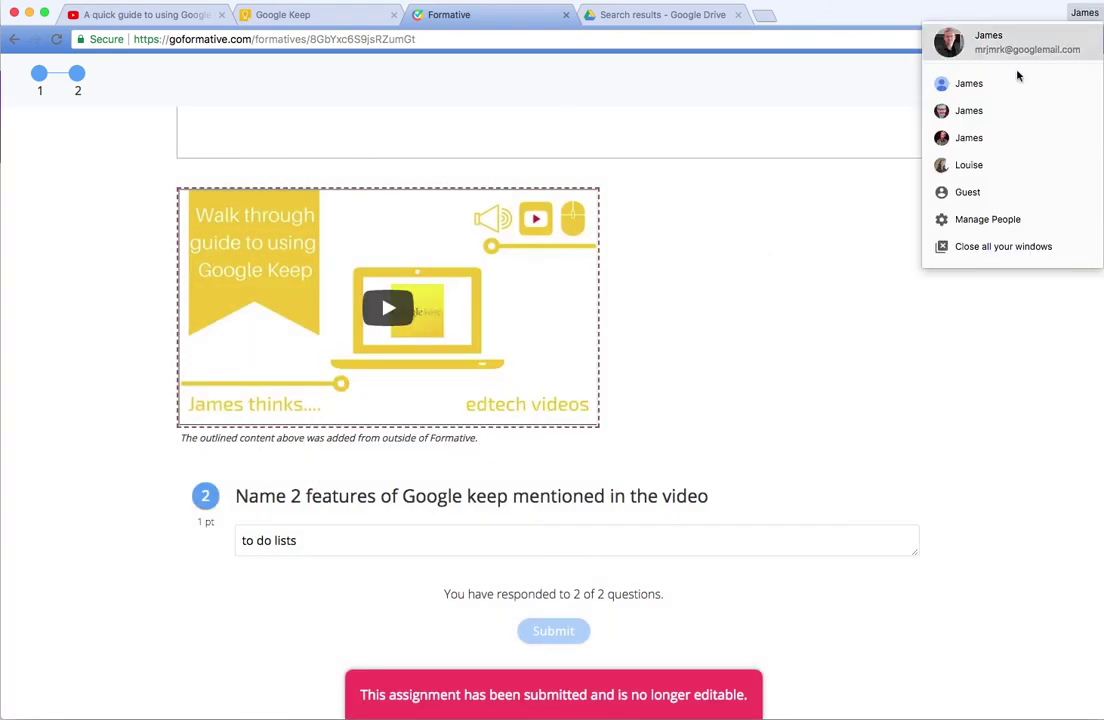
{"action": "left_click", "coordinate": [968, 137]}
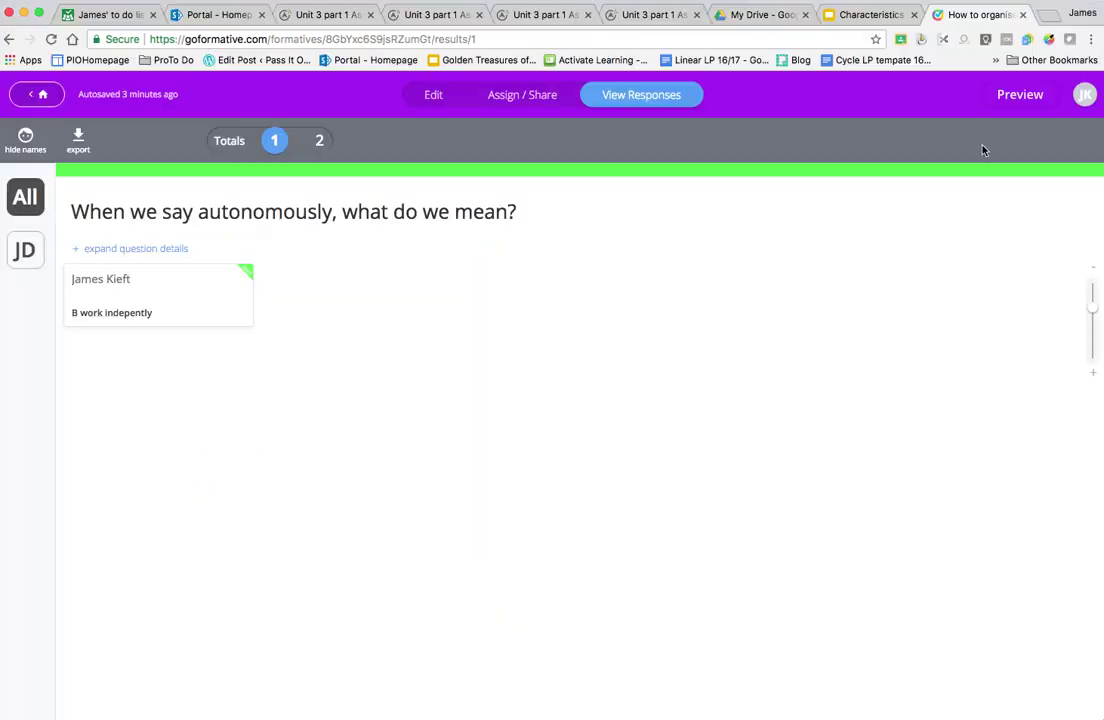
View the submitted answers to question 2 under Totals.
{"action": "left_click", "coordinate": [319, 140]}
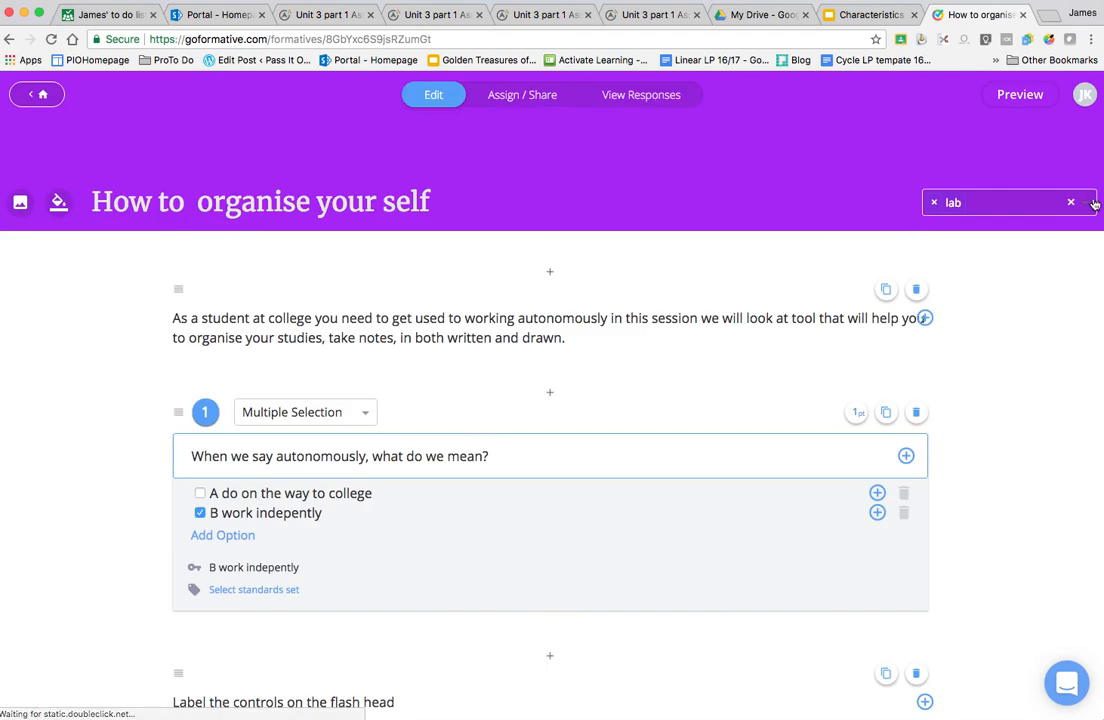
Remove the 'lab' tag from the worksheet and check the between-block insertion choices.
{"action": "left_click", "coordinate": [1071, 202]}
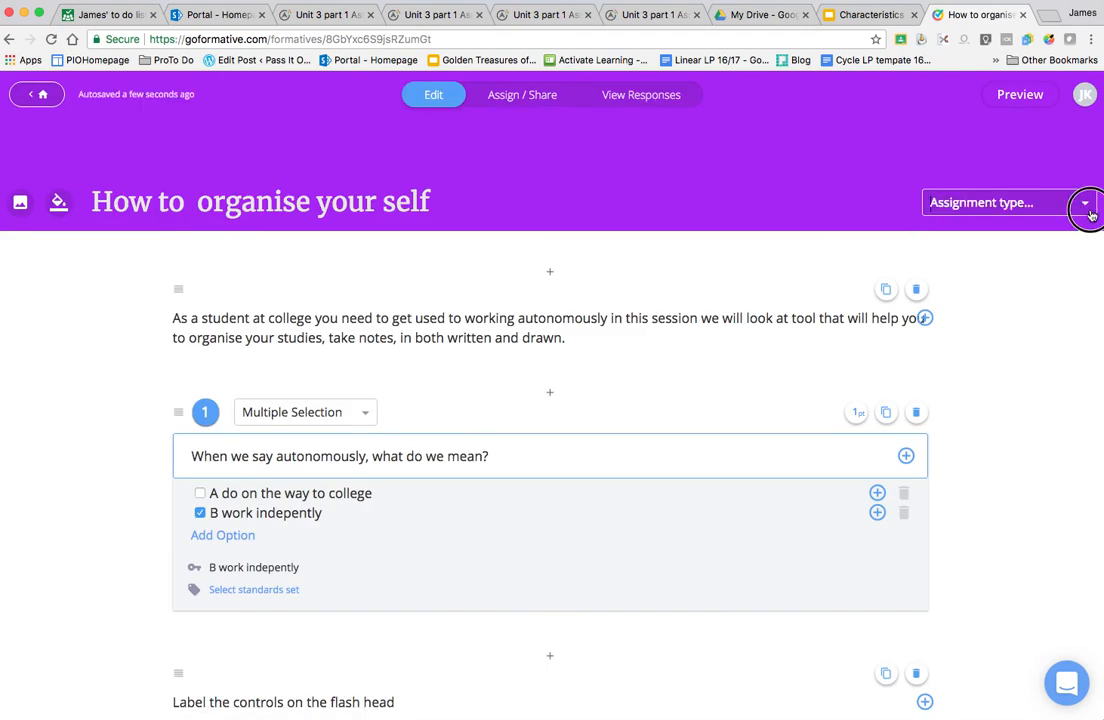
{"action": "left_click", "coordinate": [1086, 204]}
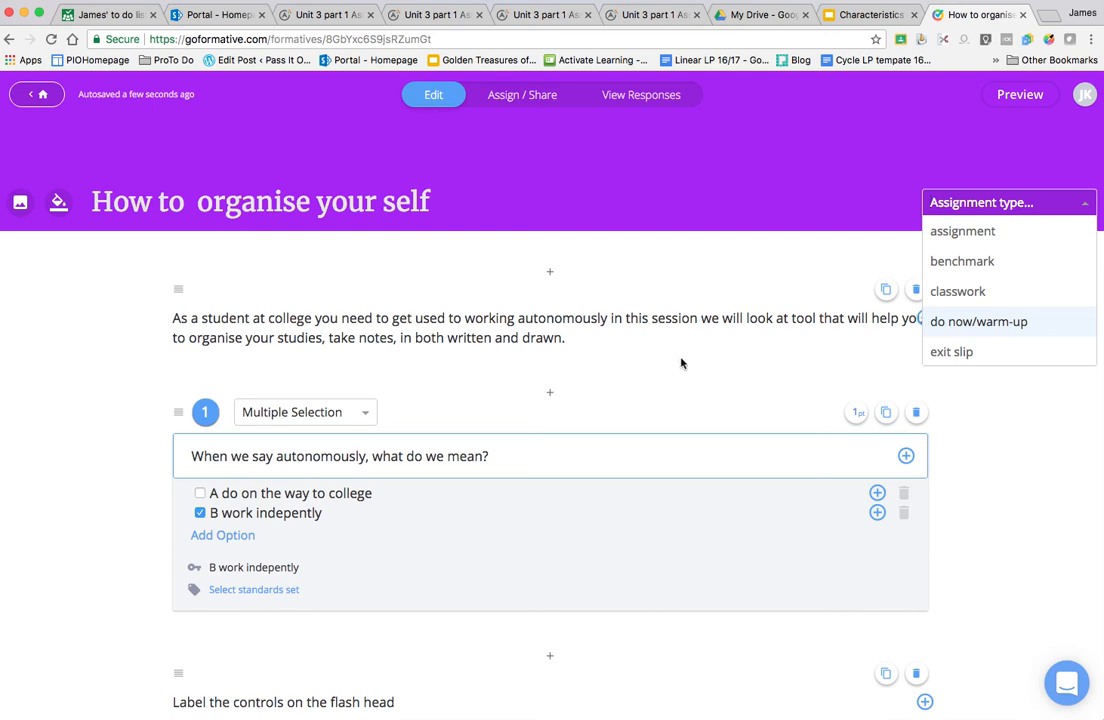
{"action": "scroll", "coordinate": [682, 362], "scroll_direction": "down", "scroll_amount": 1}
{"action": "left_click", "coordinate": [549, 377]}
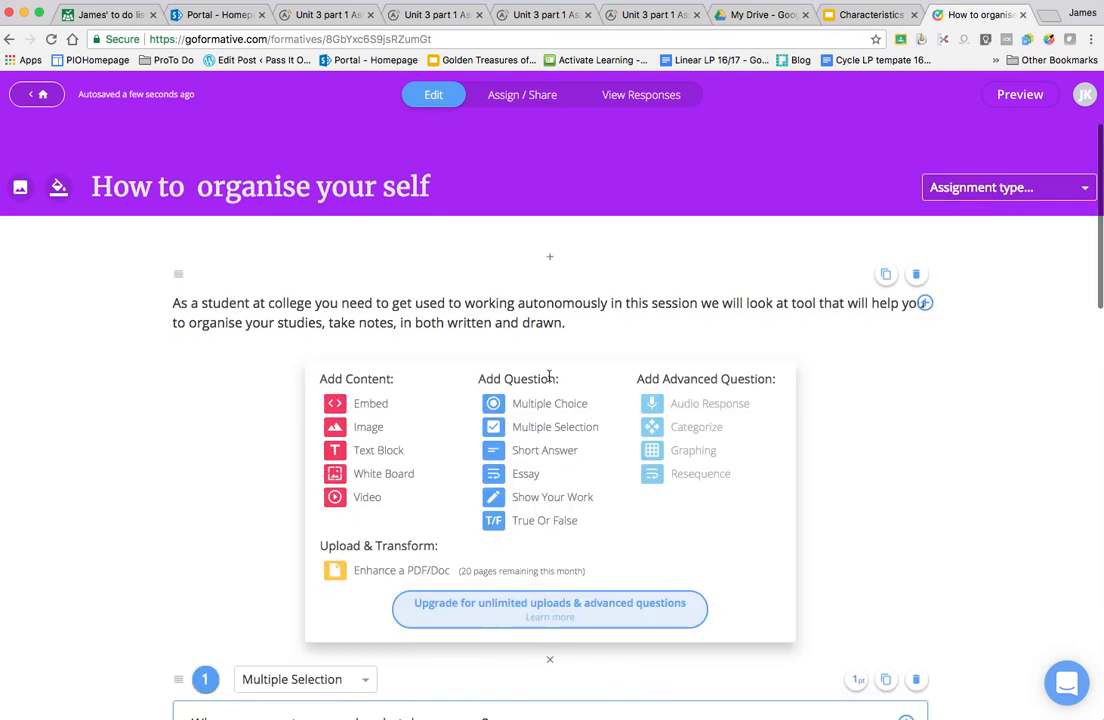
{"action": "left_click", "coordinate": [549, 658]}
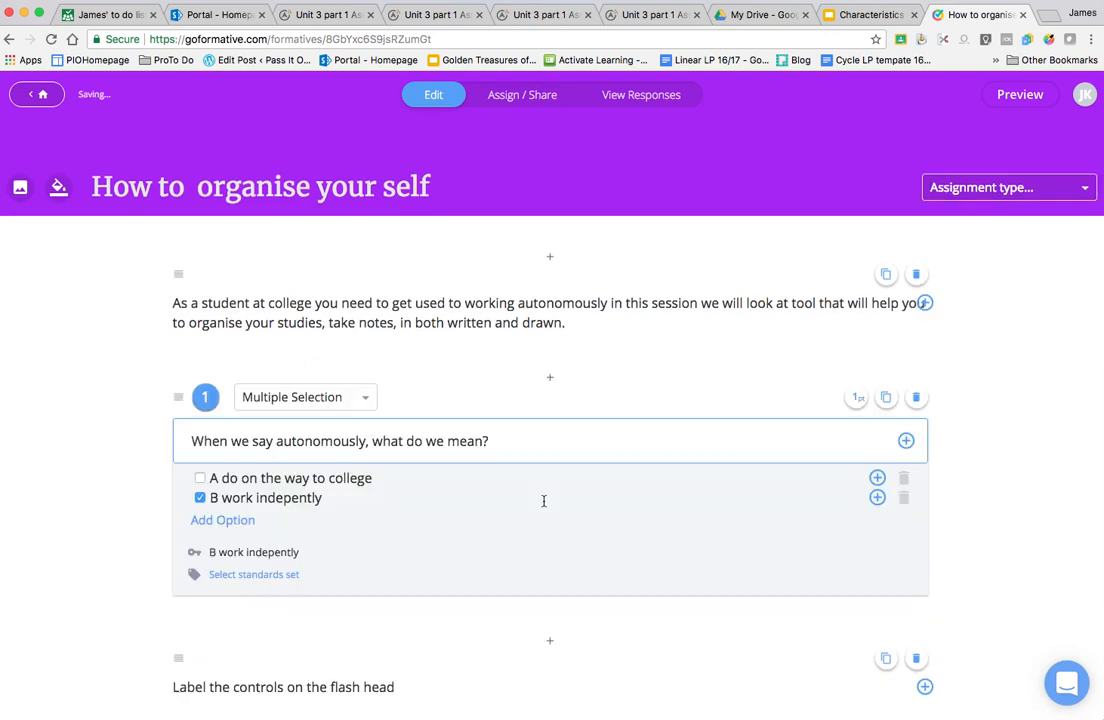
{"action": "scroll", "coordinate": [504, 506], "scroll_direction": "down", "scroll_amount": 3}
{"action": "scroll", "coordinate": [504, 506], "scroll_direction": "down", "scroll_amount": 2}
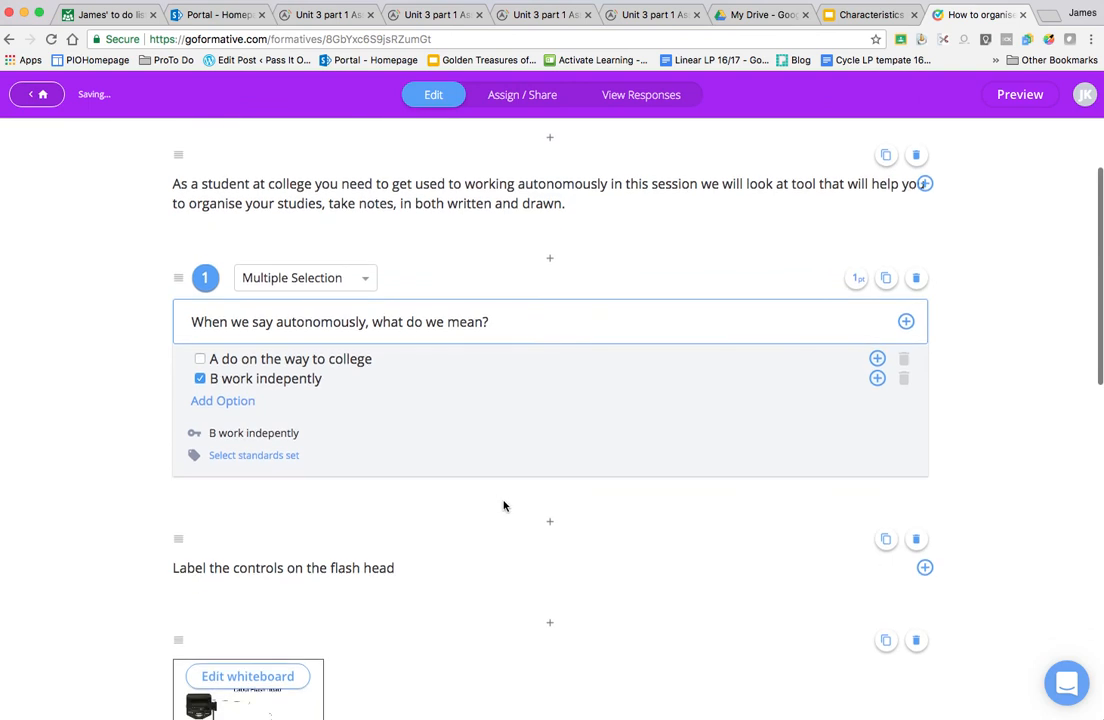
{"action": "scroll", "coordinate": [504, 506], "scroll_direction": "down", "scroll_amount": 4}
{"action": "scroll", "coordinate": [598, 520], "scroll_direction": "down", "scroll_amount": 2}
{"action": "scroll", "coordinate": [598, 520], "scroll_direction": "down", "scroll_amount": 2}
{"action": "scroll", "coordinate": [599, 527], "scroll_direction": "down", "scroll_amount": 6}
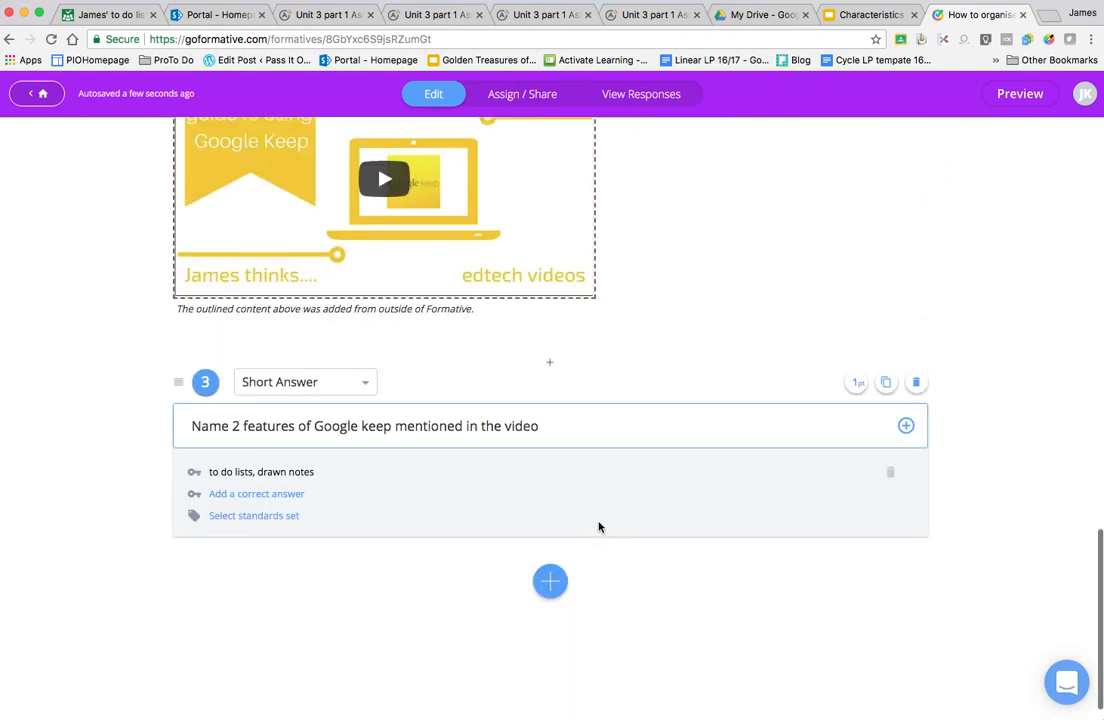
{"action": "scroll", "coordinate": [599, 527], "scroll_direction": "down", "scroll_amount": 1}
Add a Show Your Work question 4 after question 3, ready for its text.
{"action": "left_click", "coordinate": [549, 552]}
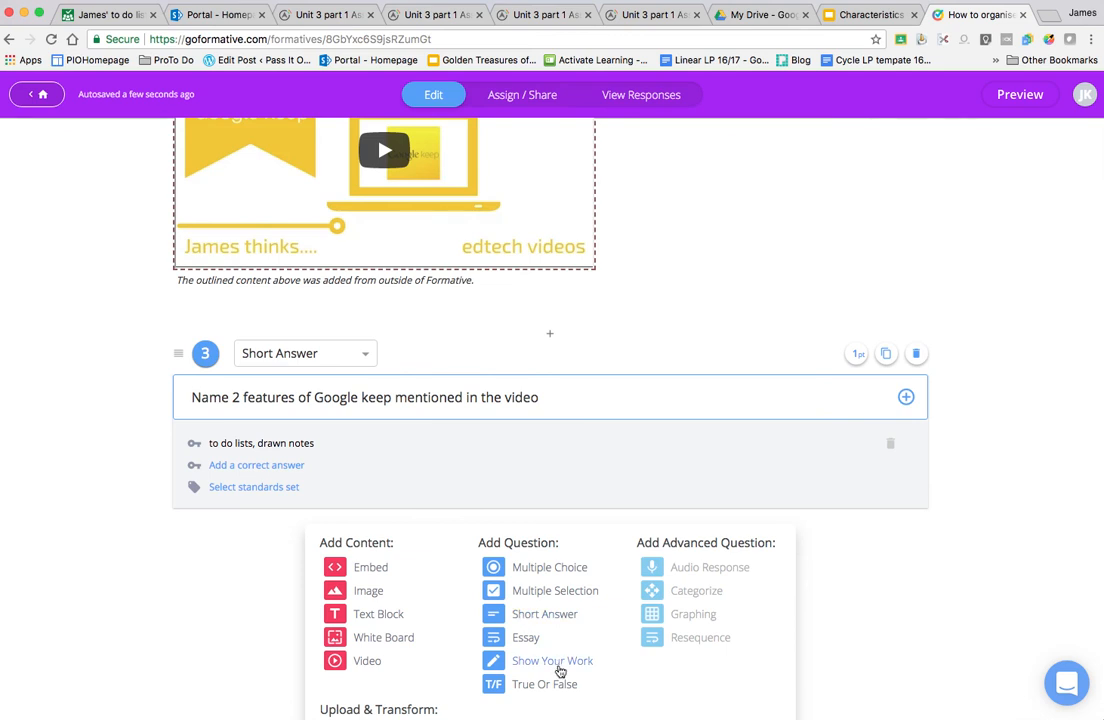
{"action": "left_click", "coordinate": [552, 661]}
{"action": "scroll", "coordinate": [520, 635], "scroll_direction": "down", "scroll_amount": 3}
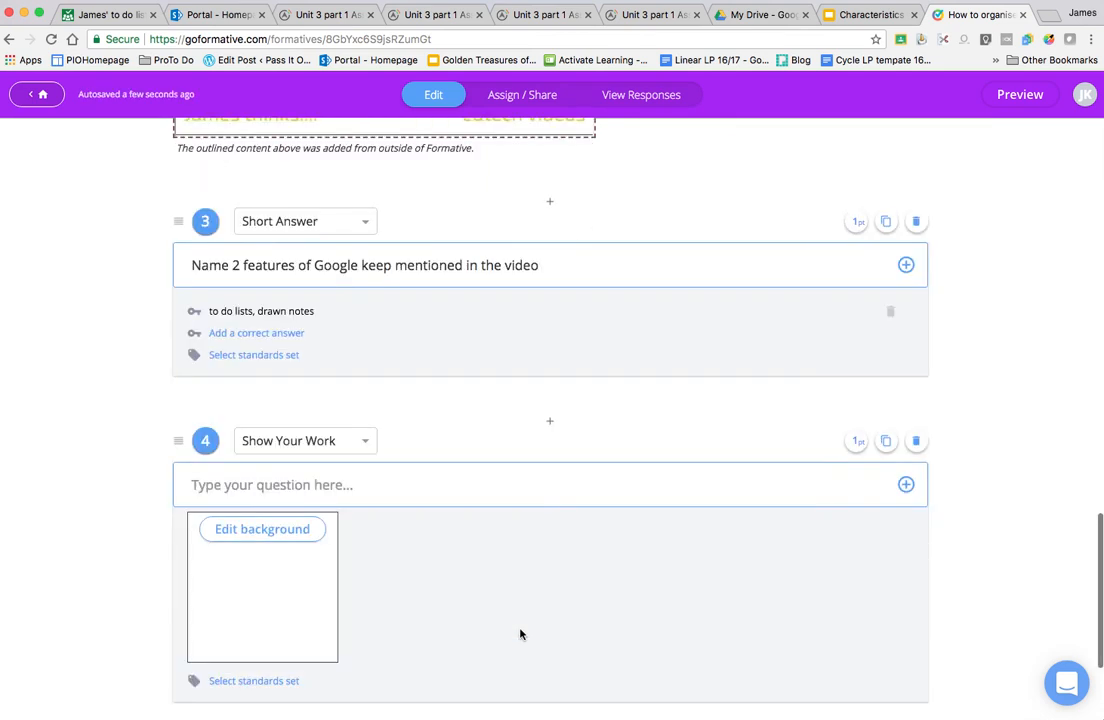
{"action": "left_click", "coordinate": [221, 475]}
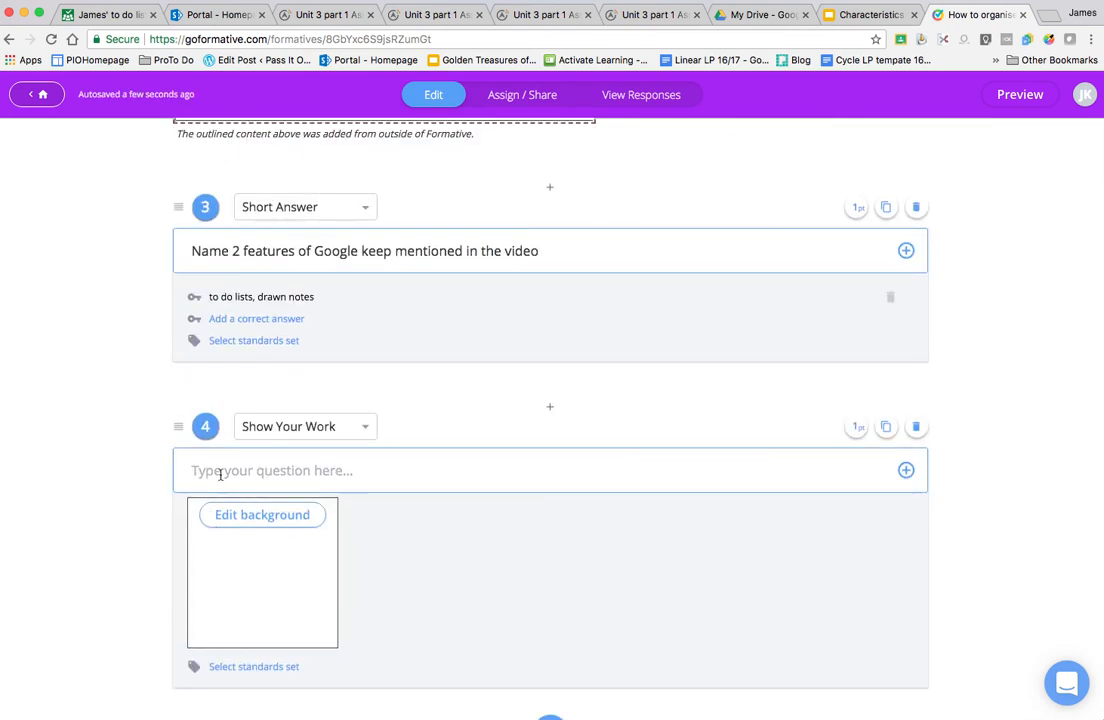